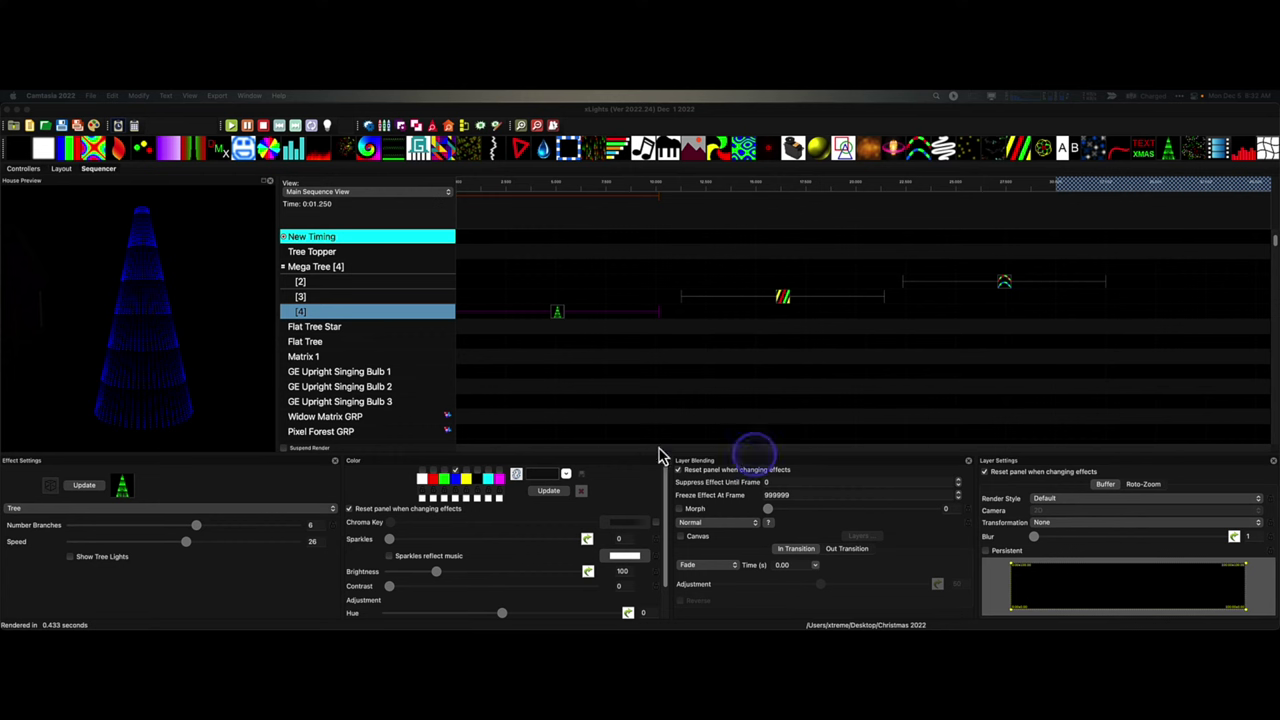
- Select the Tree effect on Mega Tree layer [4] to show its settings
click(558, 314)
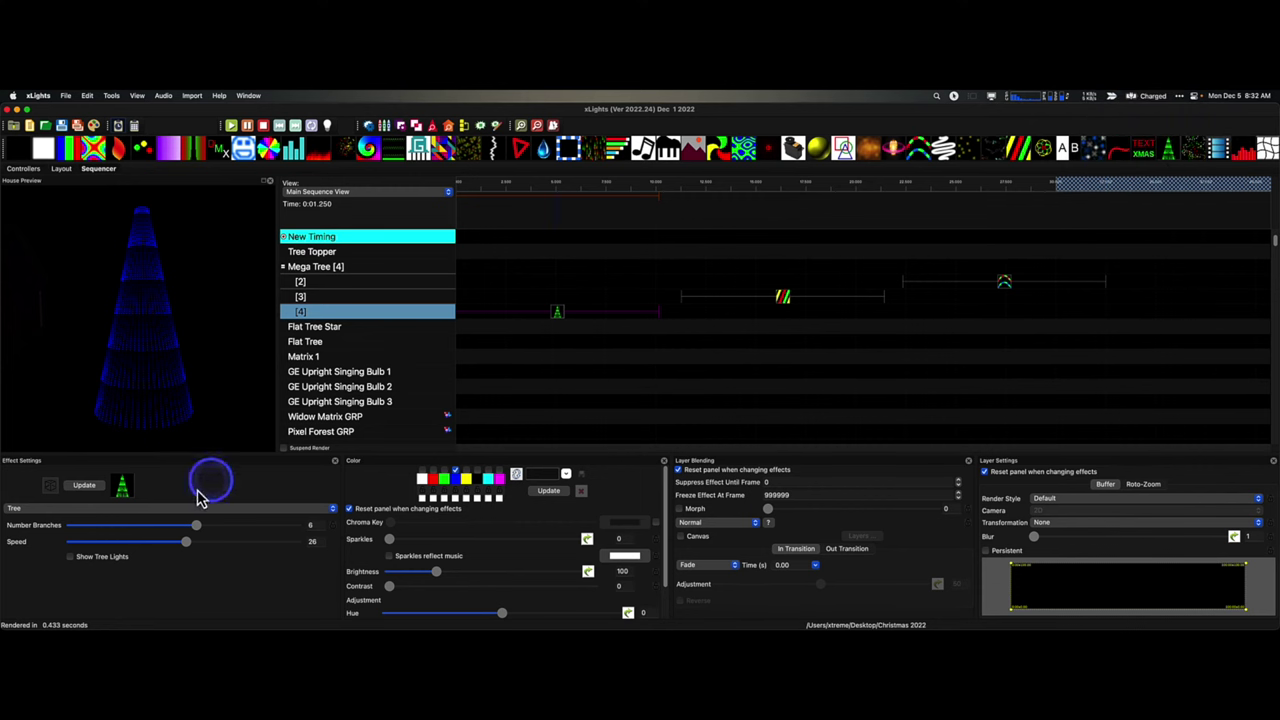
- Try Show Tree Lights on the Tree effect, leave it off, then select Spirals on layer [3]
click(70, 558)
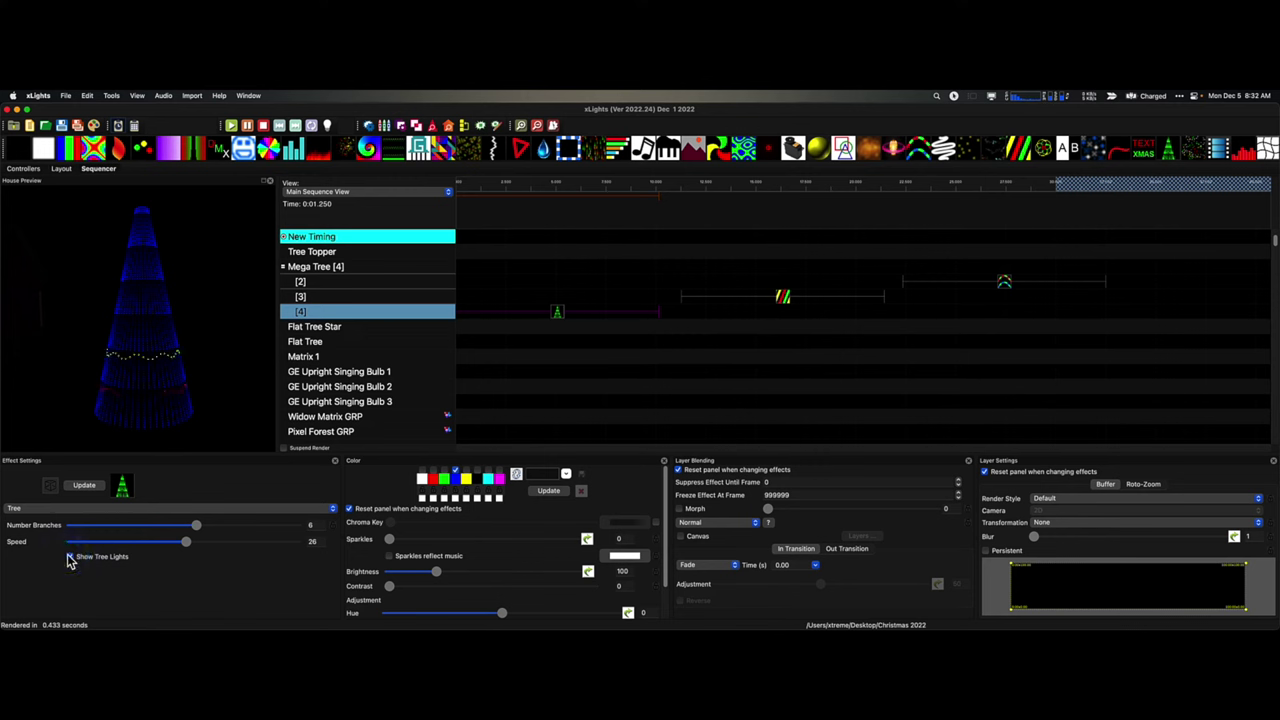
click(71, 559)
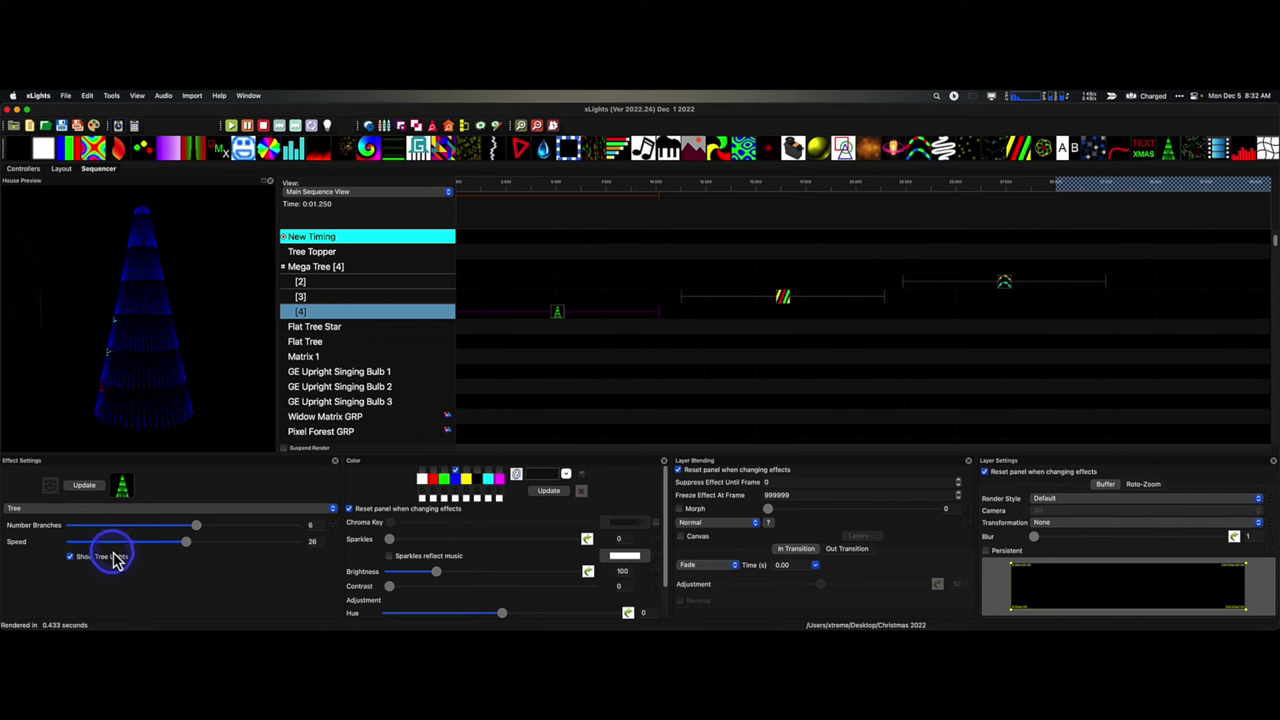
click(71, 558)
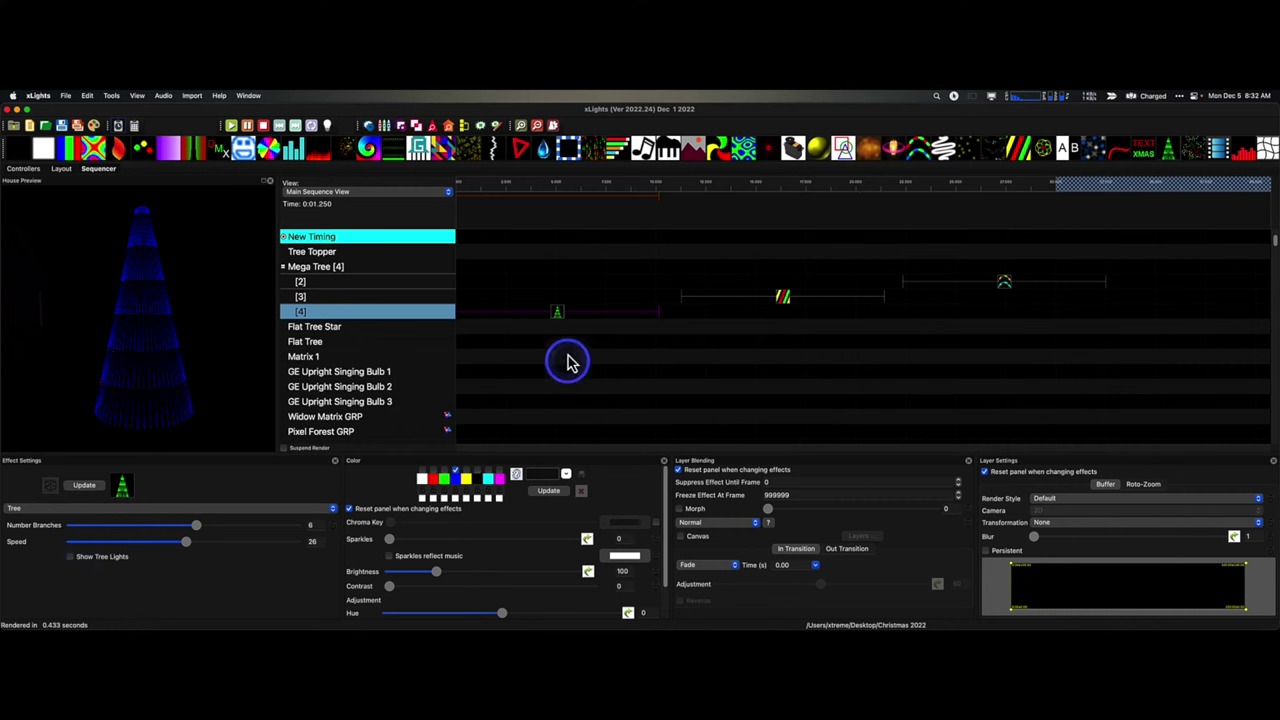
click(561, 314)
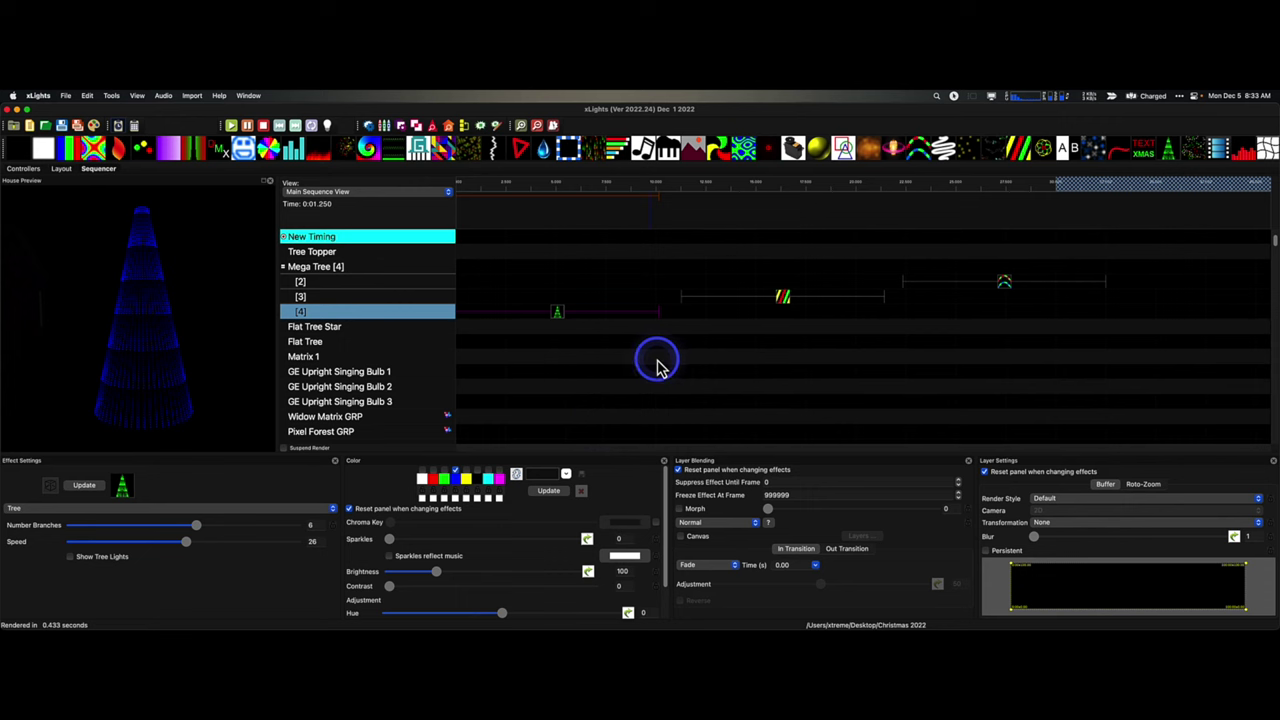
click(785, 300)
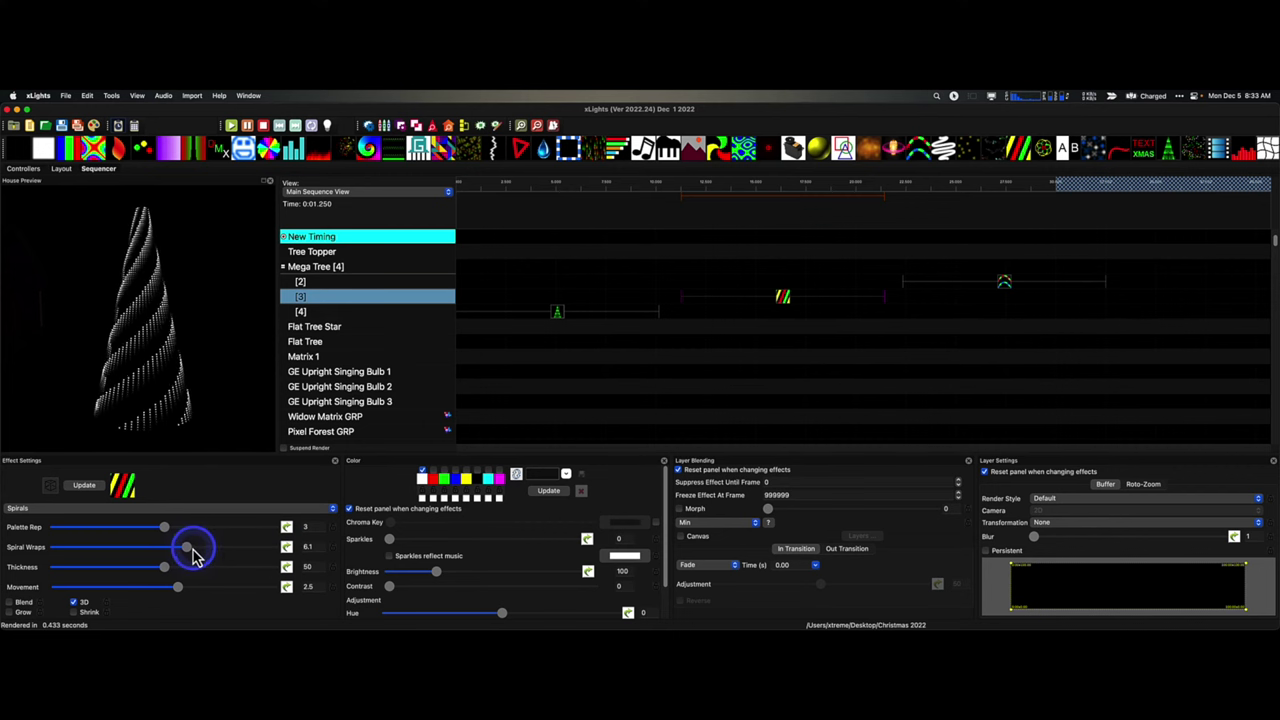
- Raise spiral wraps to 6.4, move Spirals to time 0, and drop Snowflakes onto layer [2]
mouse_move(187, 548)
mouse_down()
mouse_move(224, 548)
mouse_move(188, 554)
mouse_up()
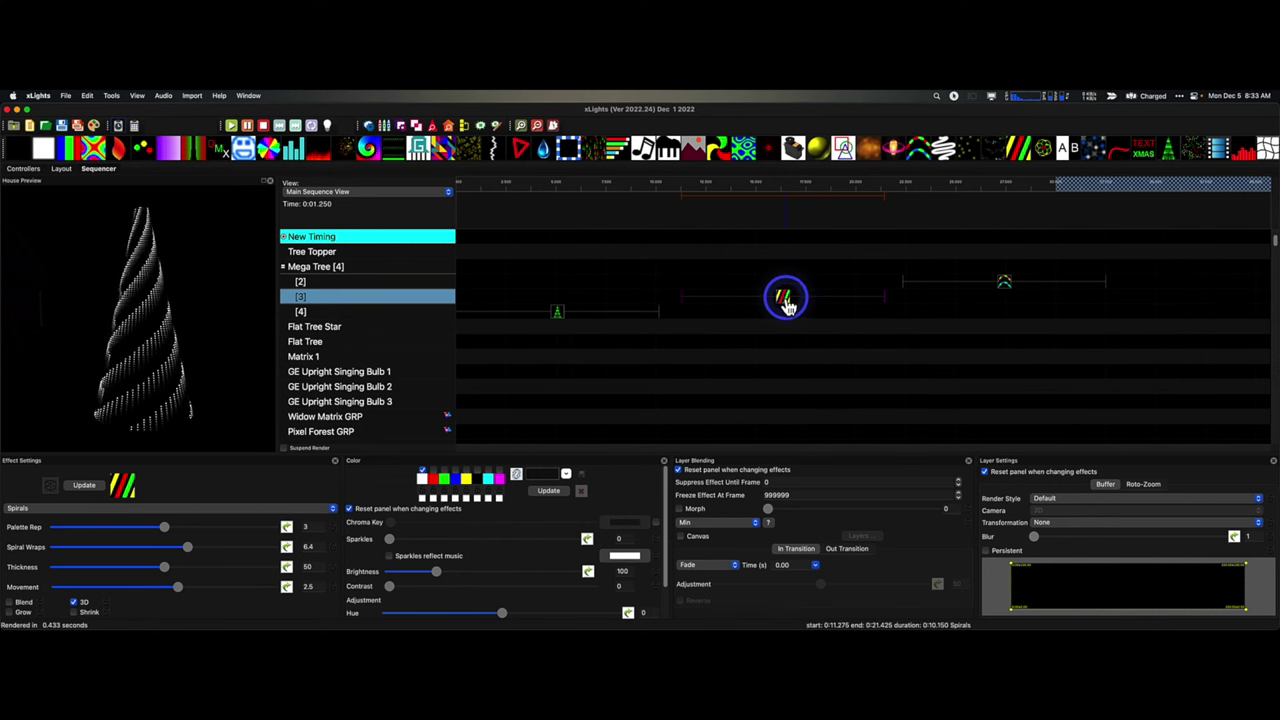
drag(785, 303, 546, 312)
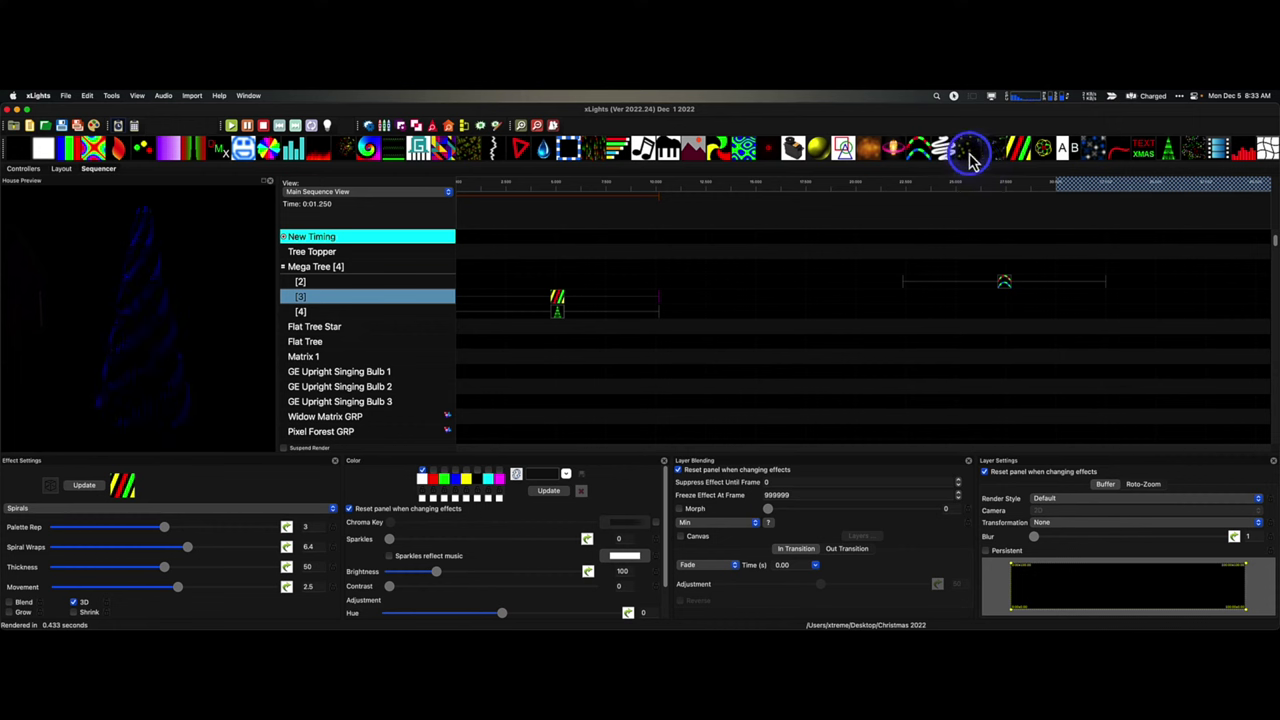
drag(970, 155, 494, 285)
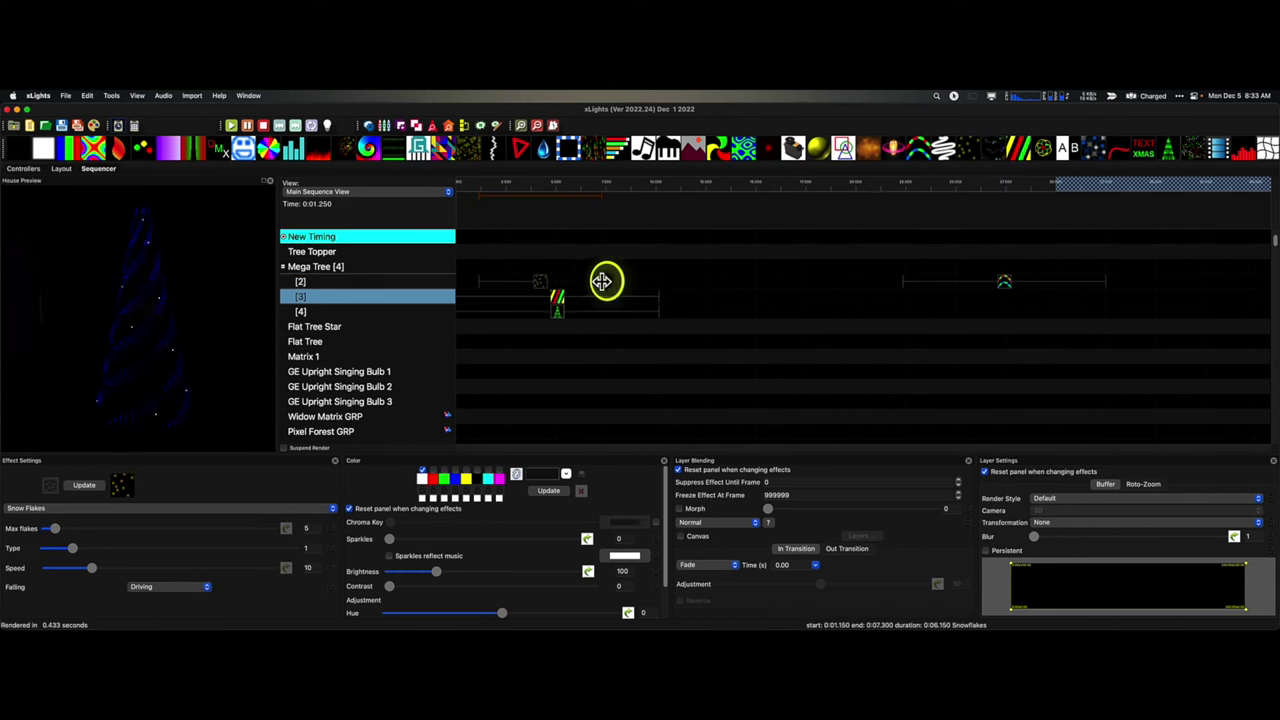
- Stretch Snowflakes to span 0–10.1 s, blend it as 2 reveals 1, with Max flakes 57
drag(605, 281, 543, 286)
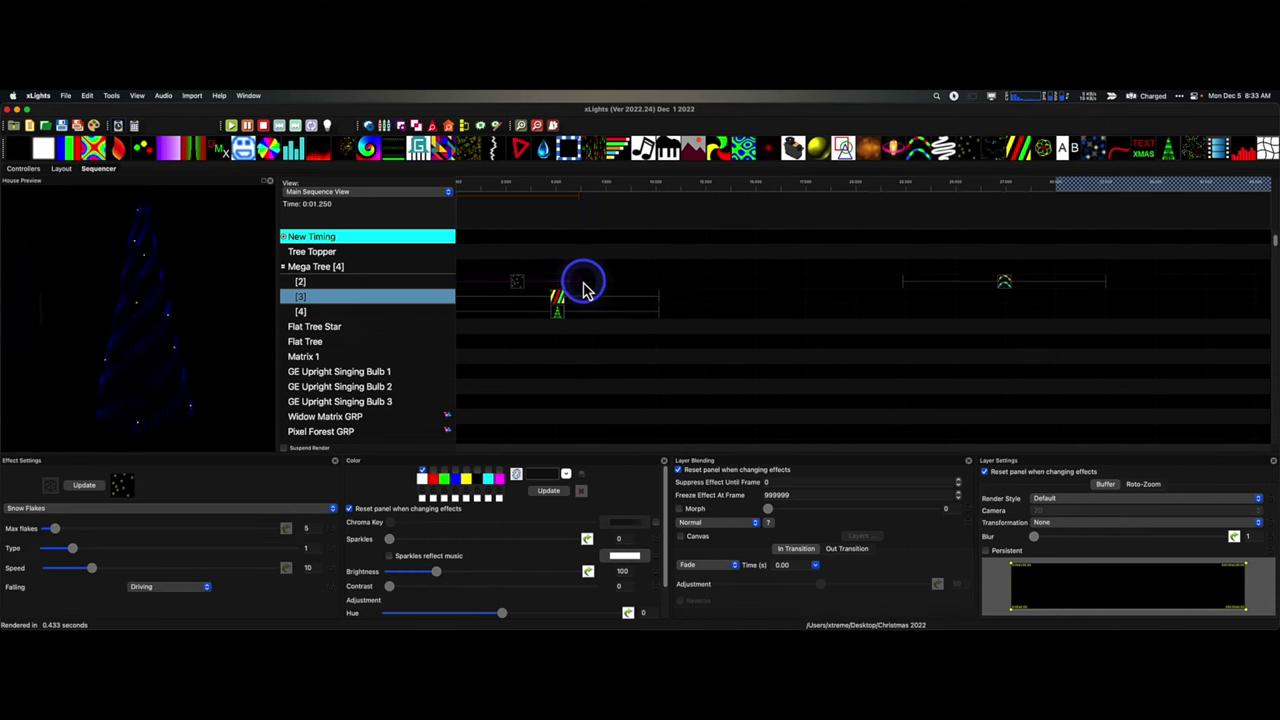
drag(577, 284, 651, 287)
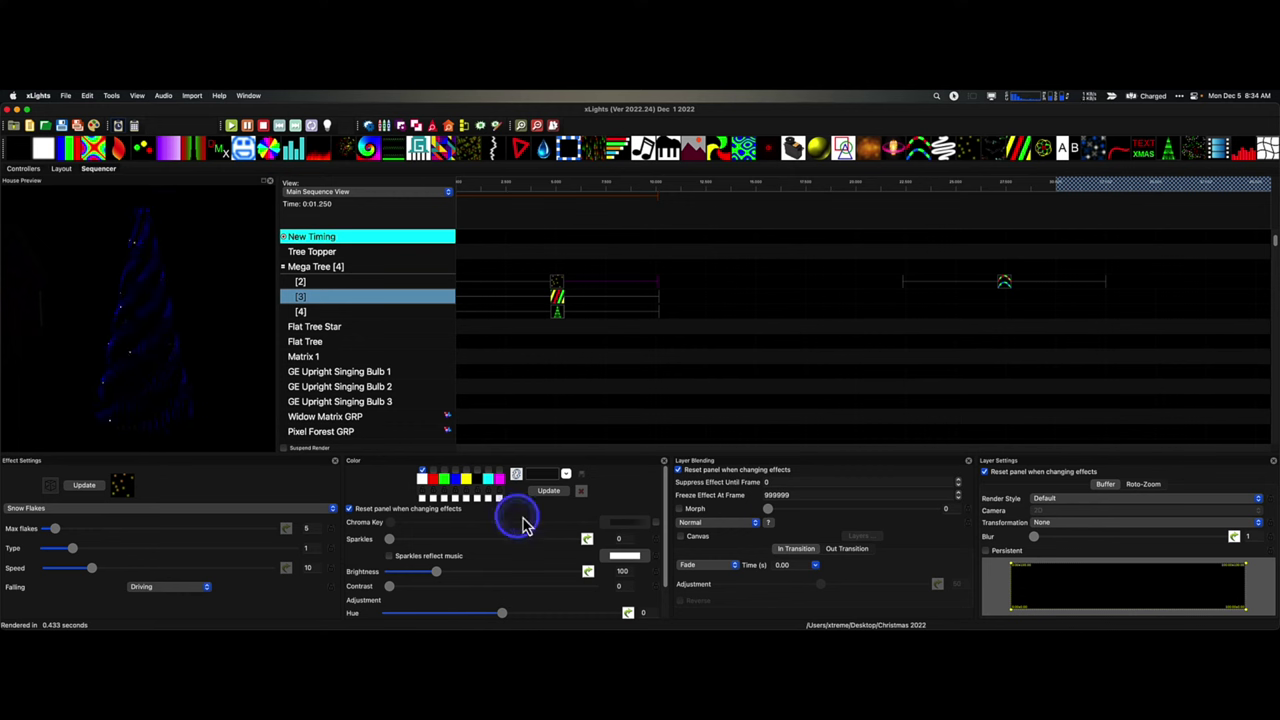
mouse_move(731, 533)
mouse_down()
mouse_move(723, 590)
mouse_move(720, 536)
mouse_up()
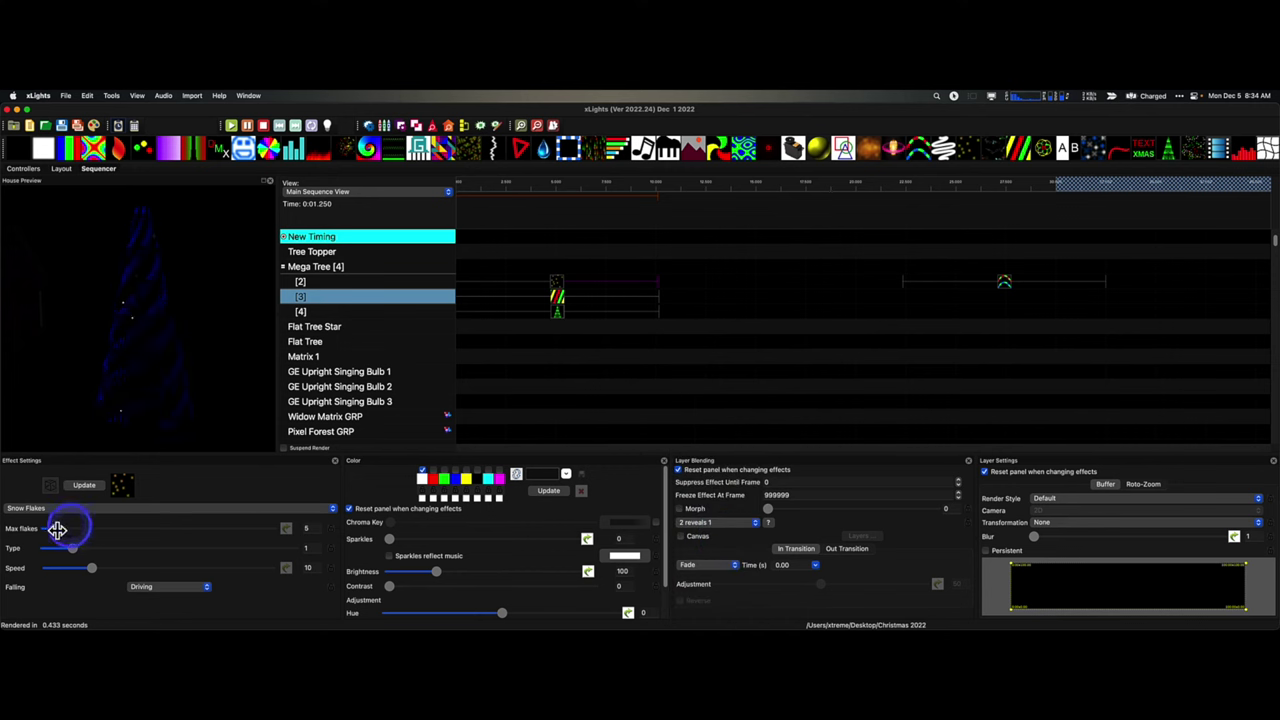
drag(54, 528, 173, 543)
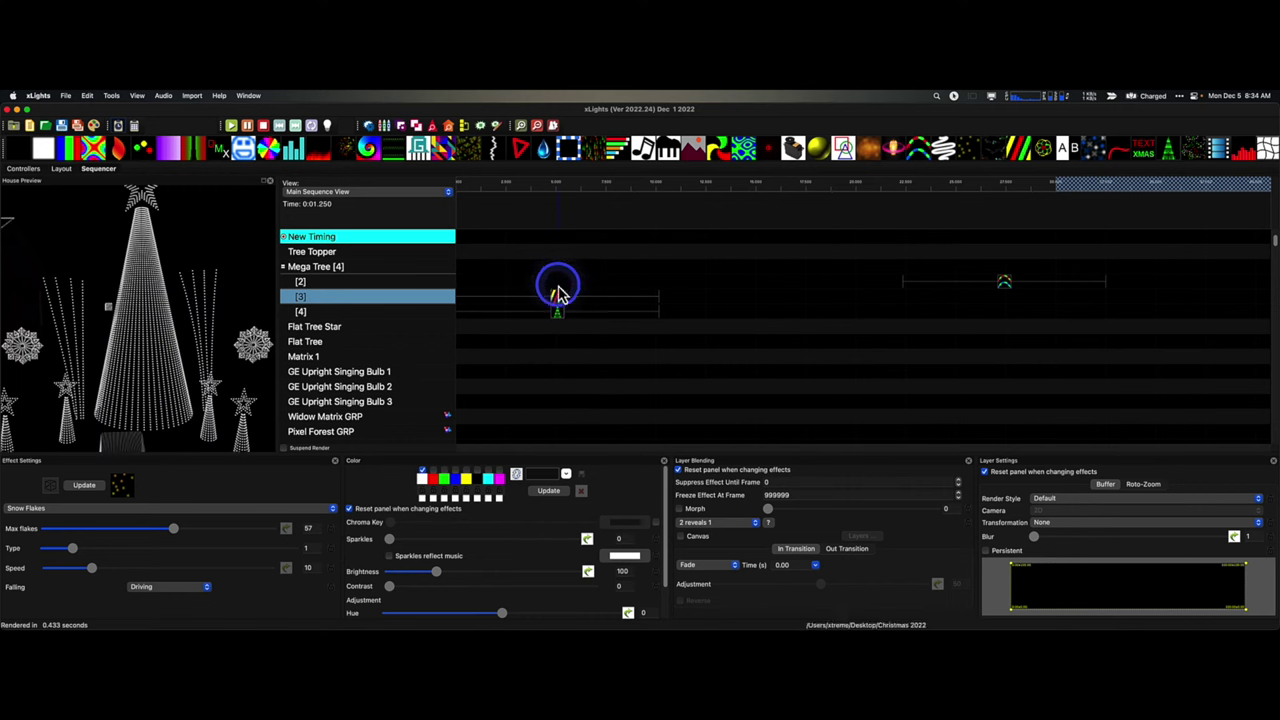
- Review the Spirals settings, then show the Tree effect's settings with sparkles at 0
click(558, 302)
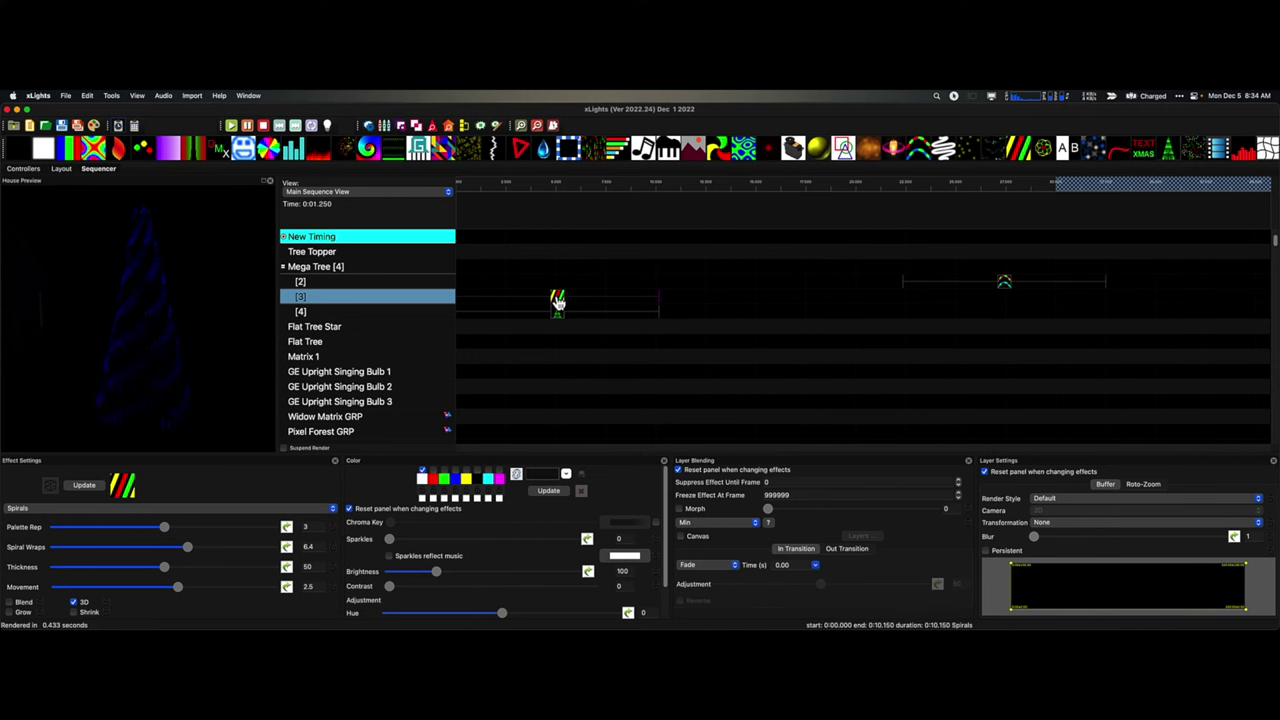
drag(390, 538, 418, 541)
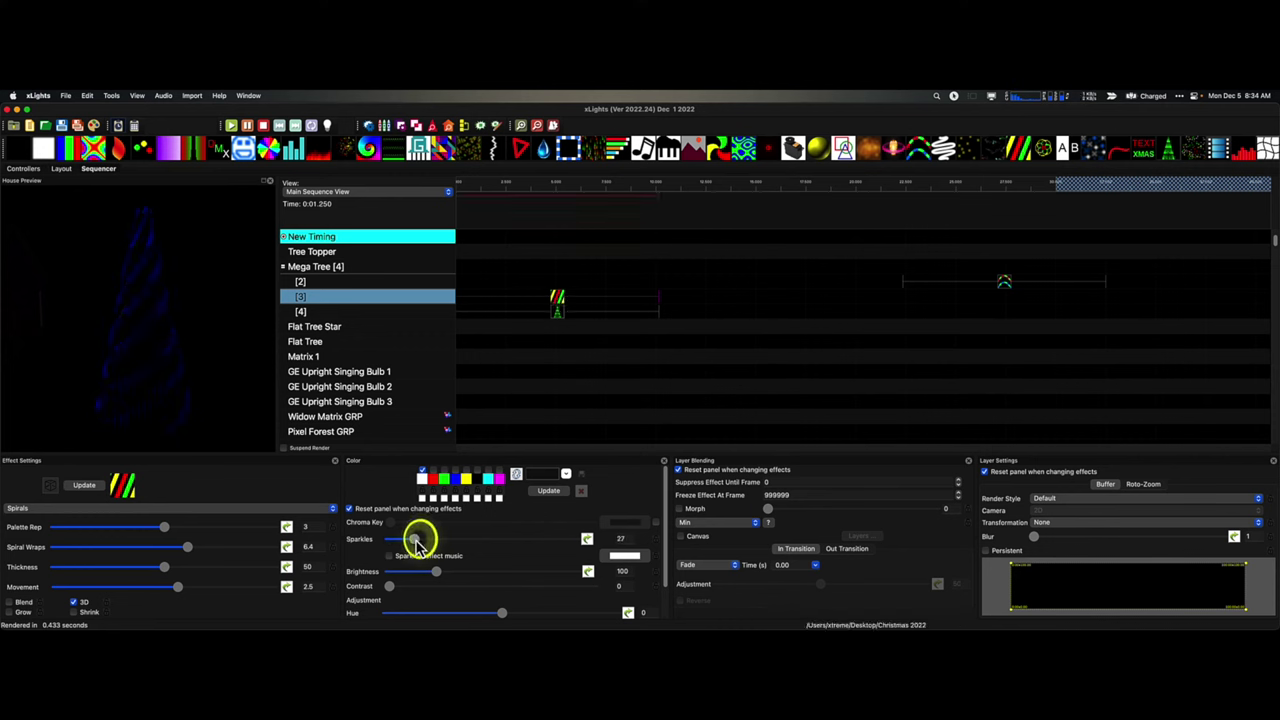
click(552, 318)
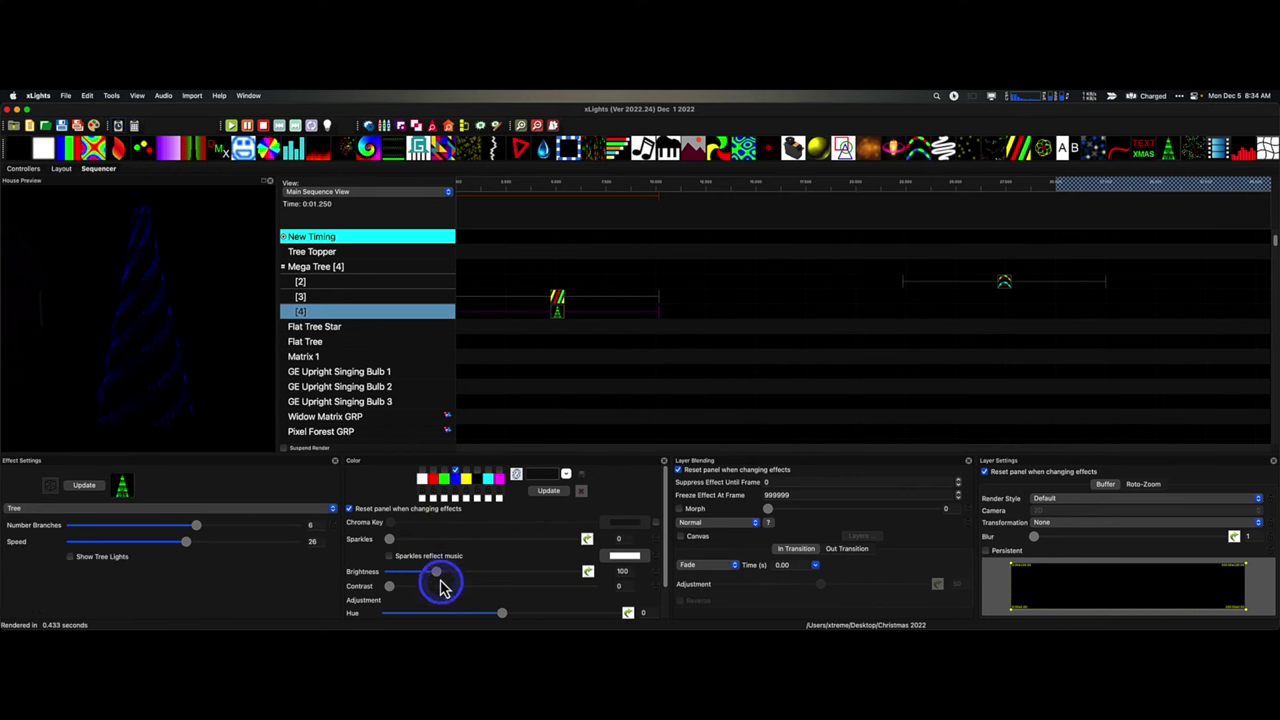
mouse_move(389, 539)
mouse_down()
mouse_move(454, 541)
mouse_move(366, 540)
mouse_up()
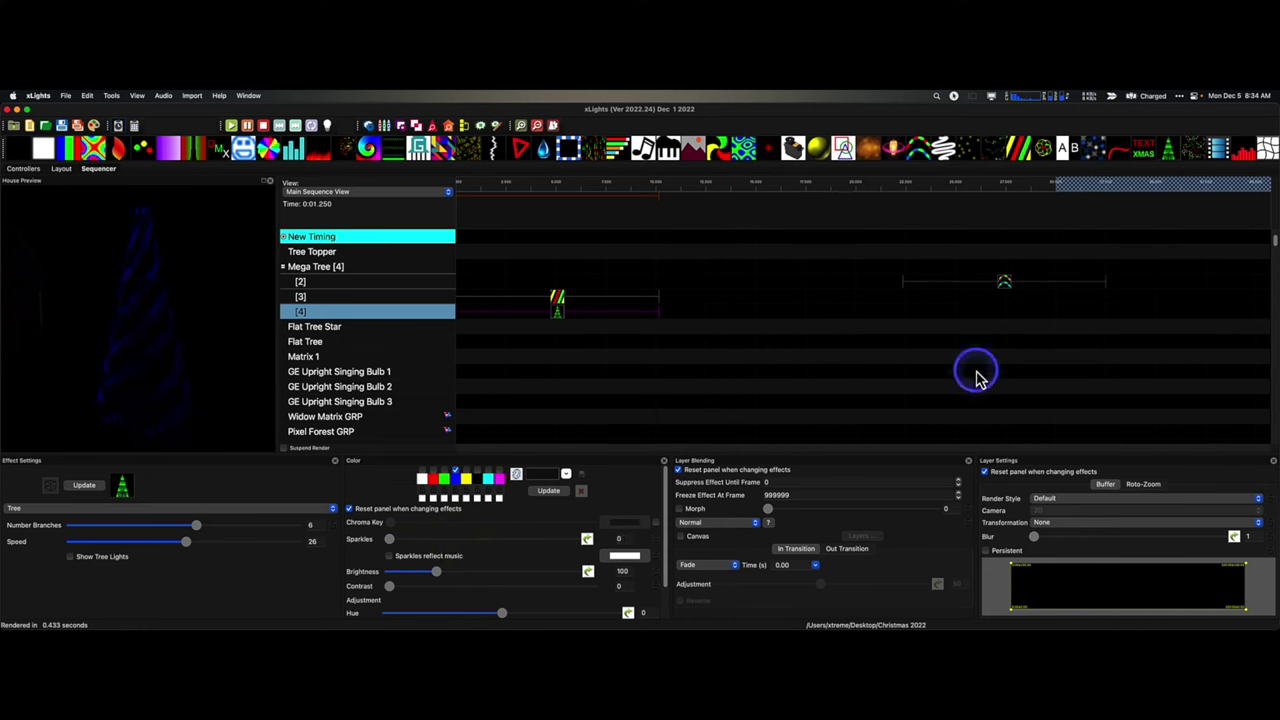
- Select the Single Strand effect on layer [2] and nudge it slightly earlier
click(922, 287)
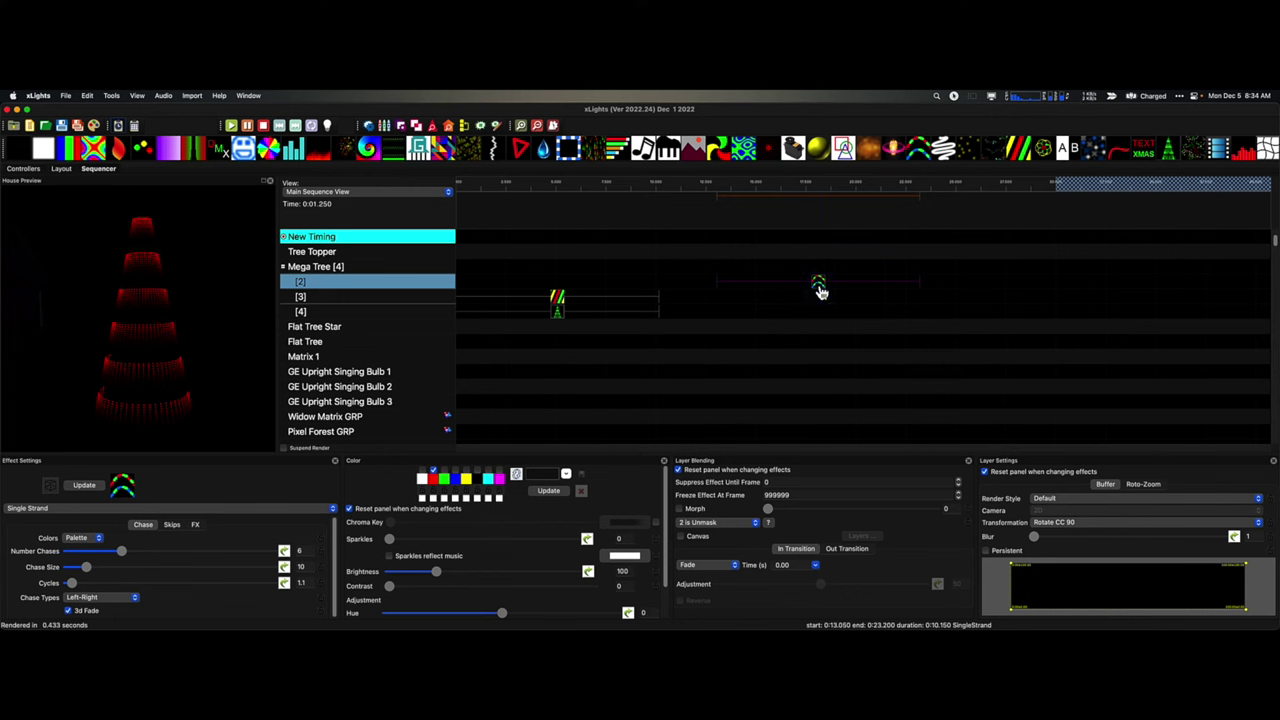
click(921, 156)
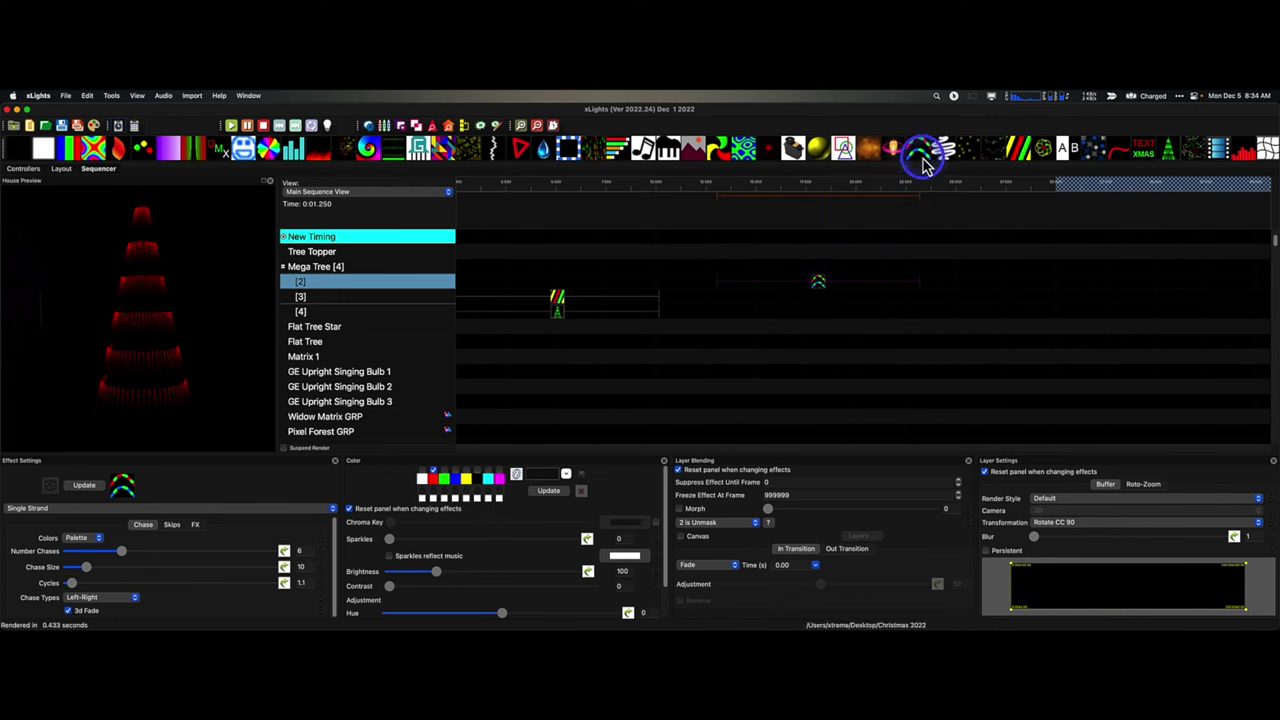
drag(921, 156, 792, 292)
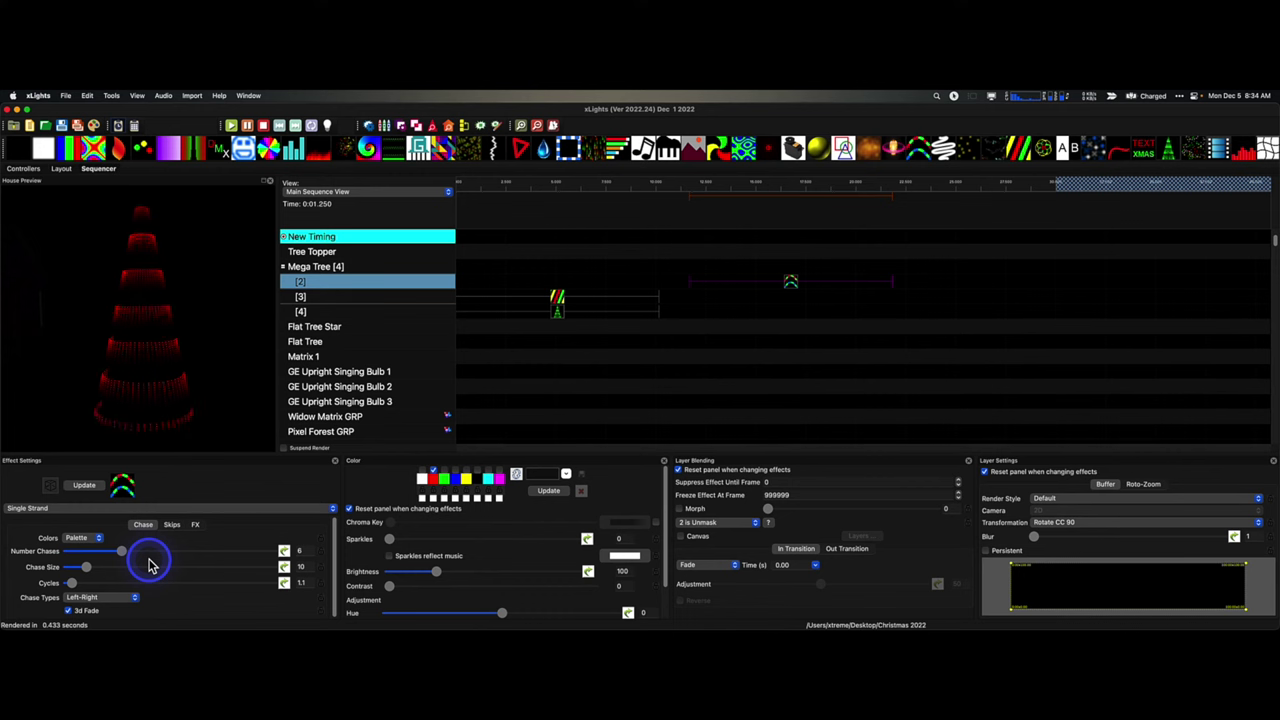
- Switch its transformation to None, restore Rotate CC 90, and move the effect to time 0
click(1045, 522)
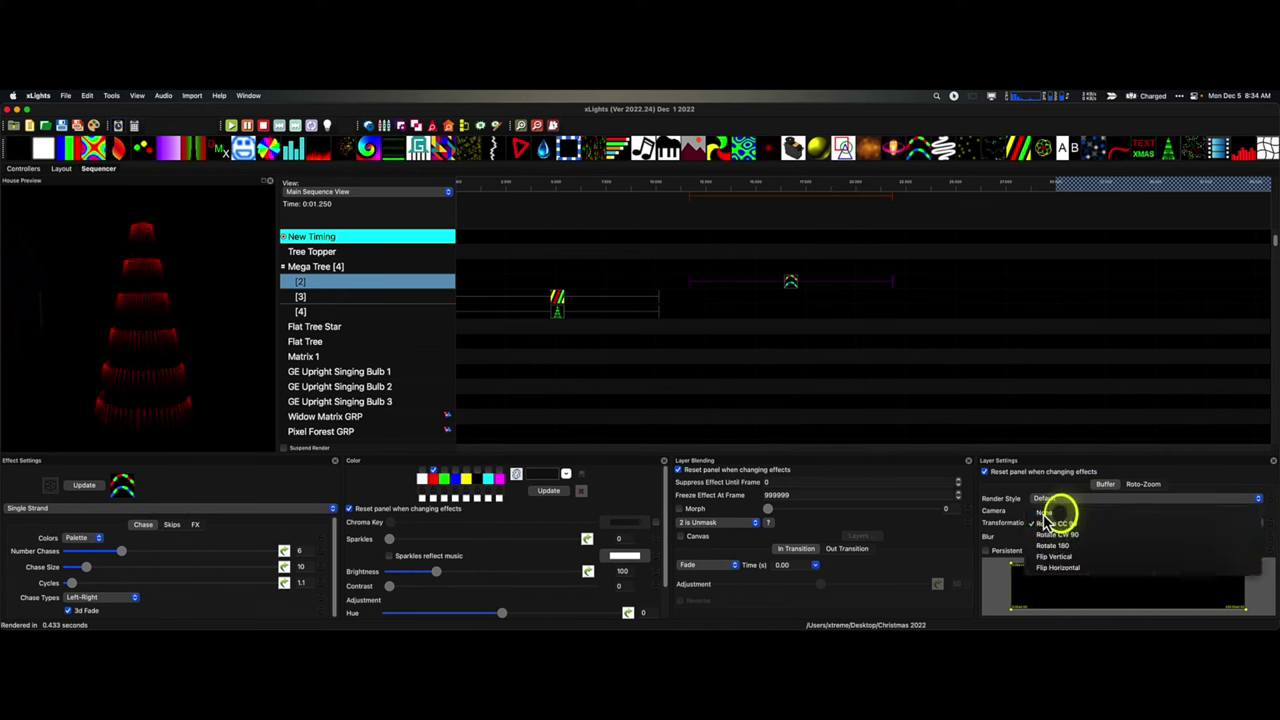
click(1044, 514)
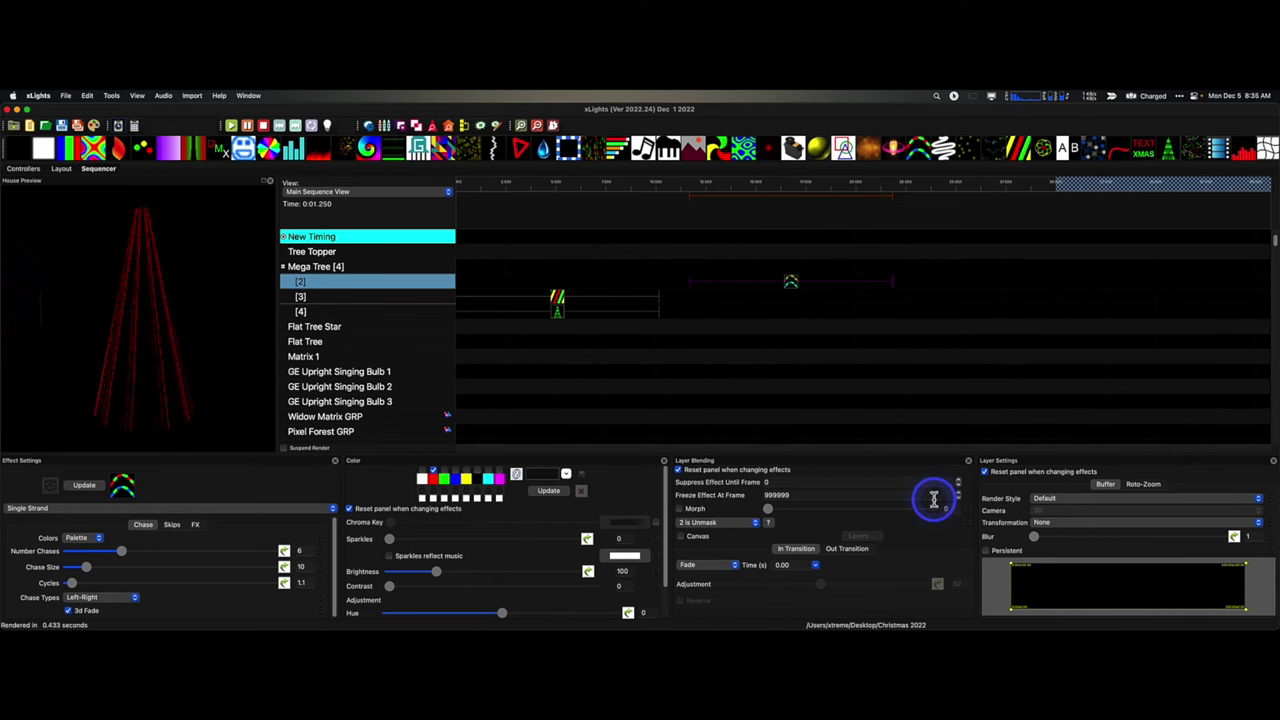
click(965, 484)
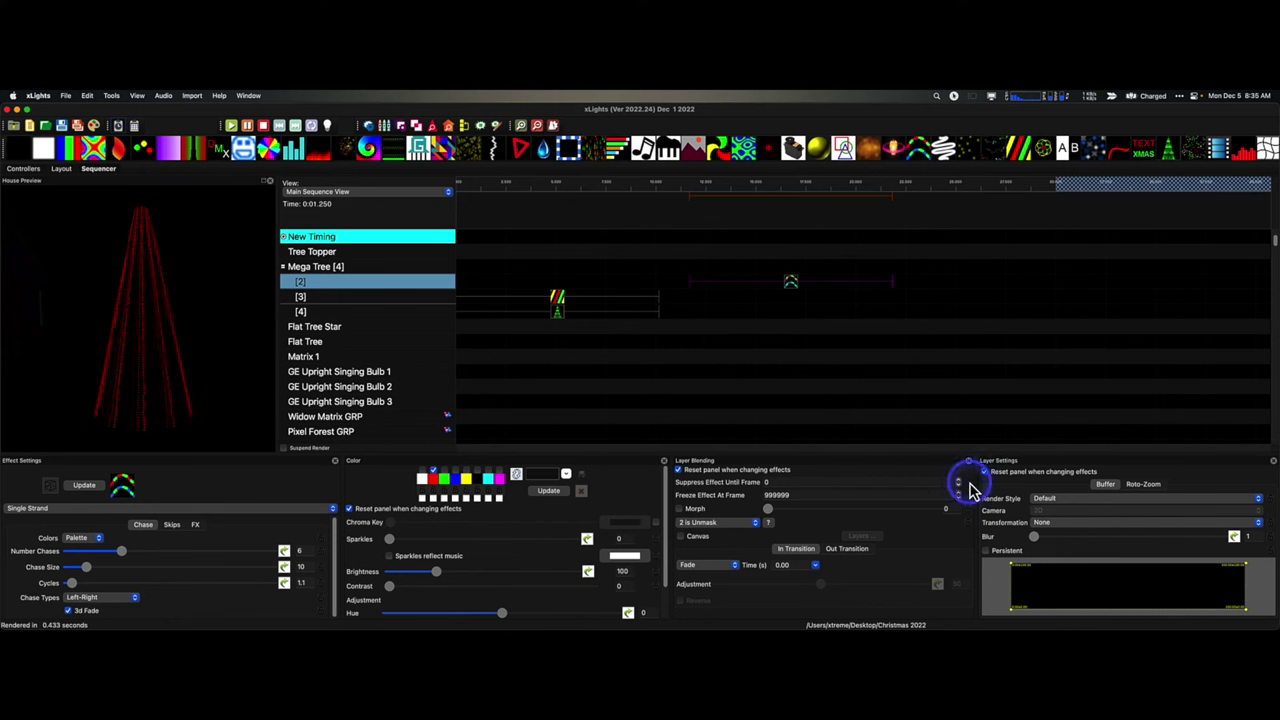
click(1057, 524)
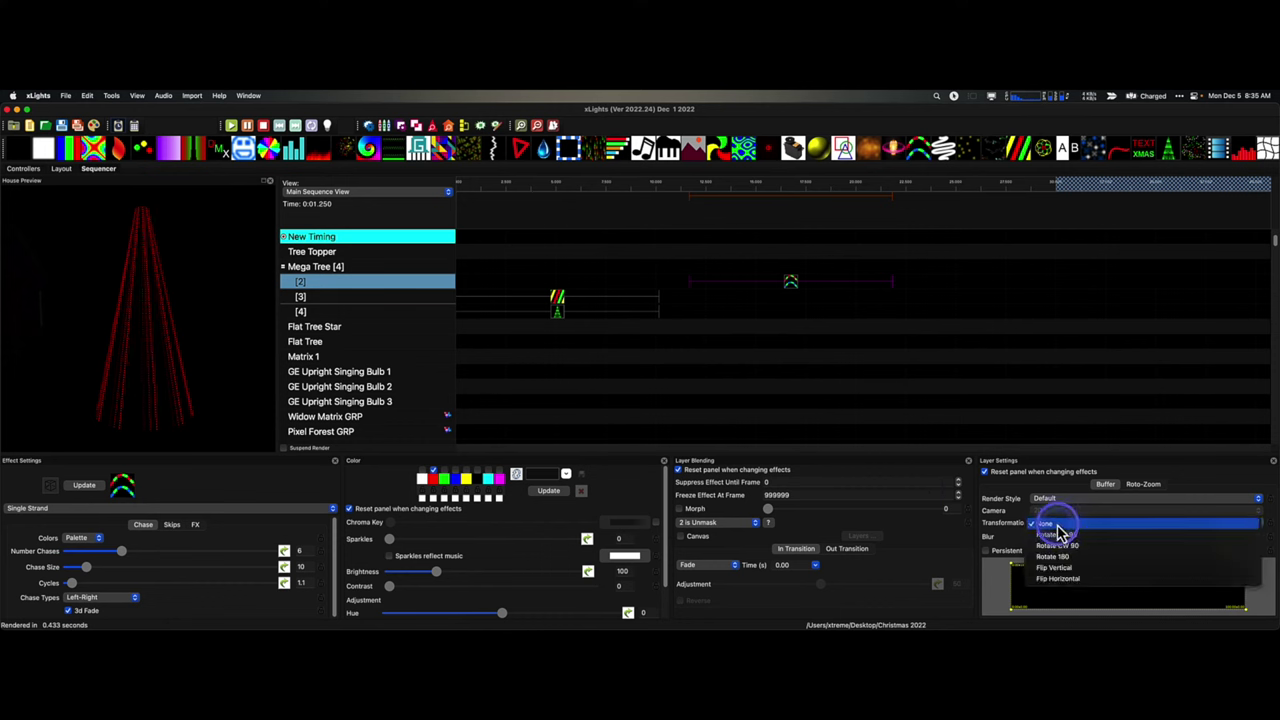
click(1053, 534)
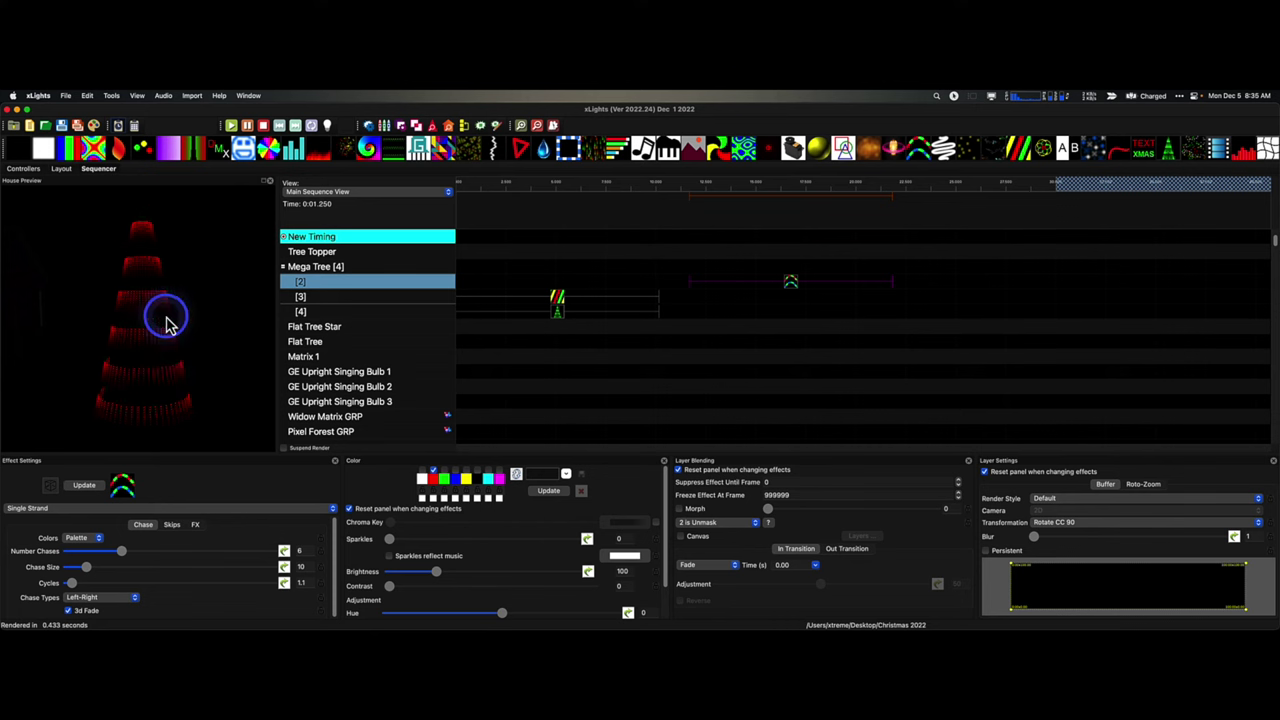
click(790, 290)
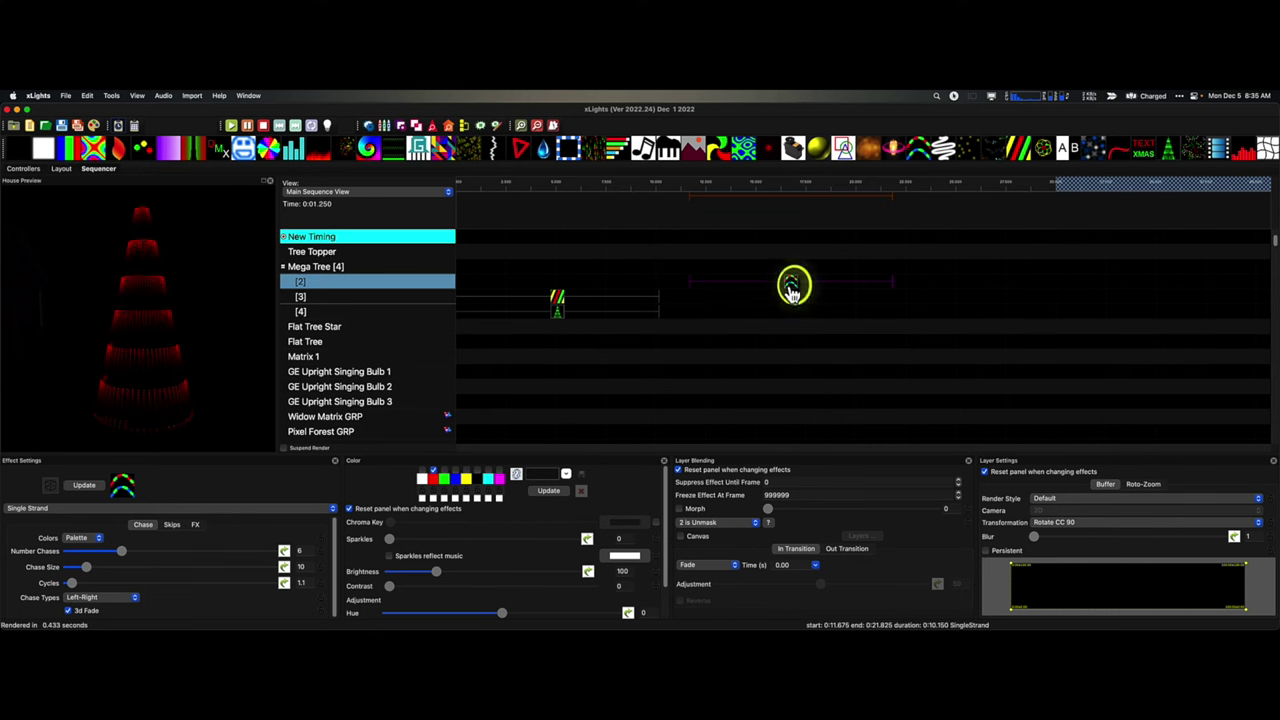
drag(791, 290, 565, 298)
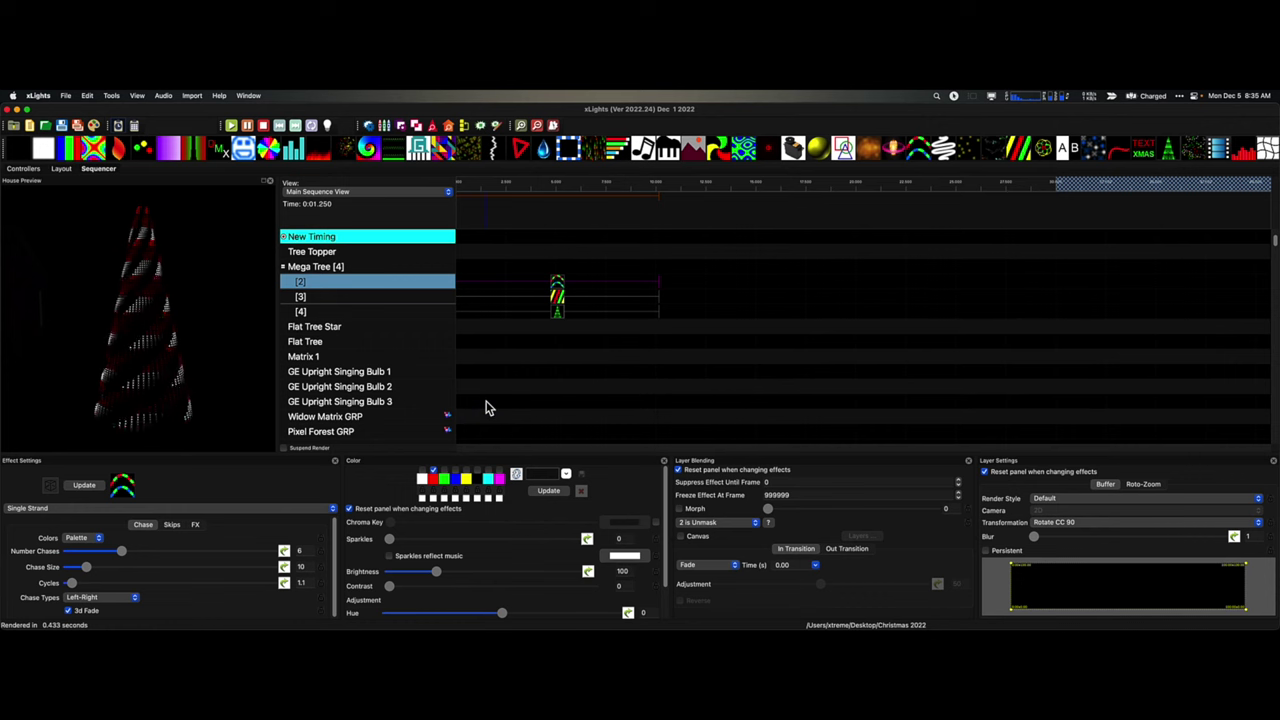
- Move Single Strand later on layer [2] and set the Spirals blend mode to Max
click(565, 292)
drag(565, 292, 877, 286)
click(537, 306)
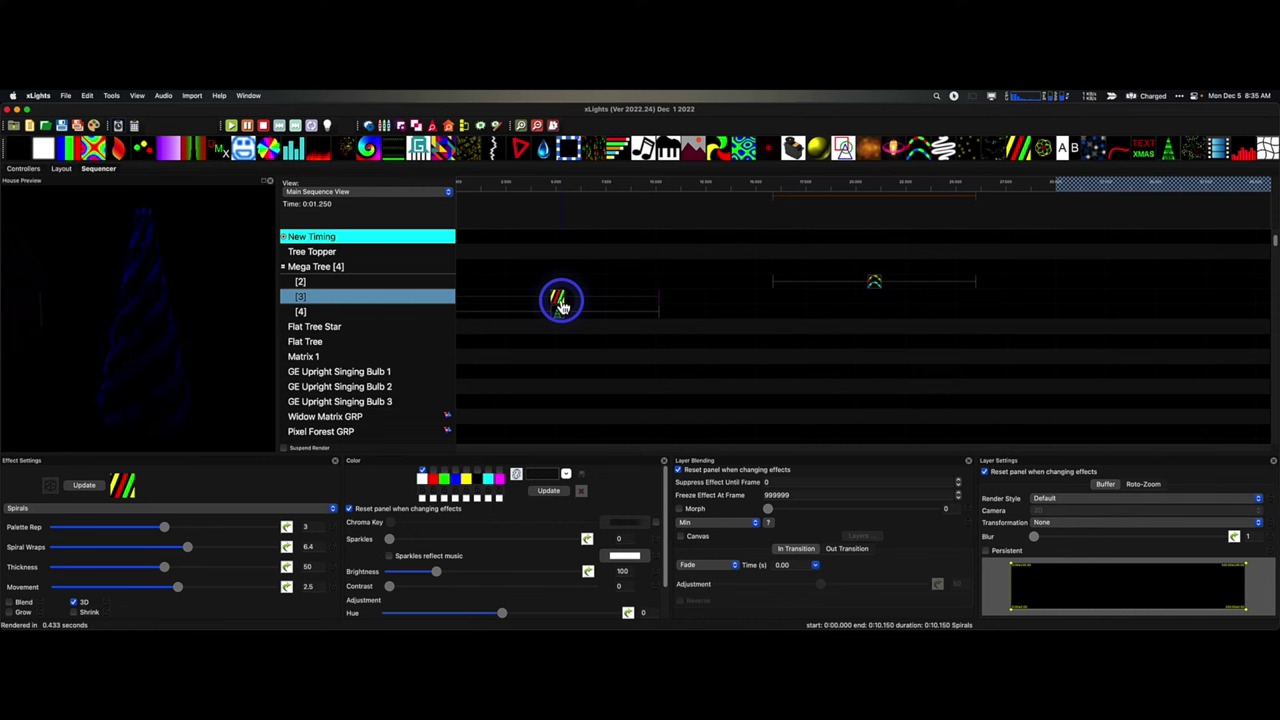
click(700, 522)
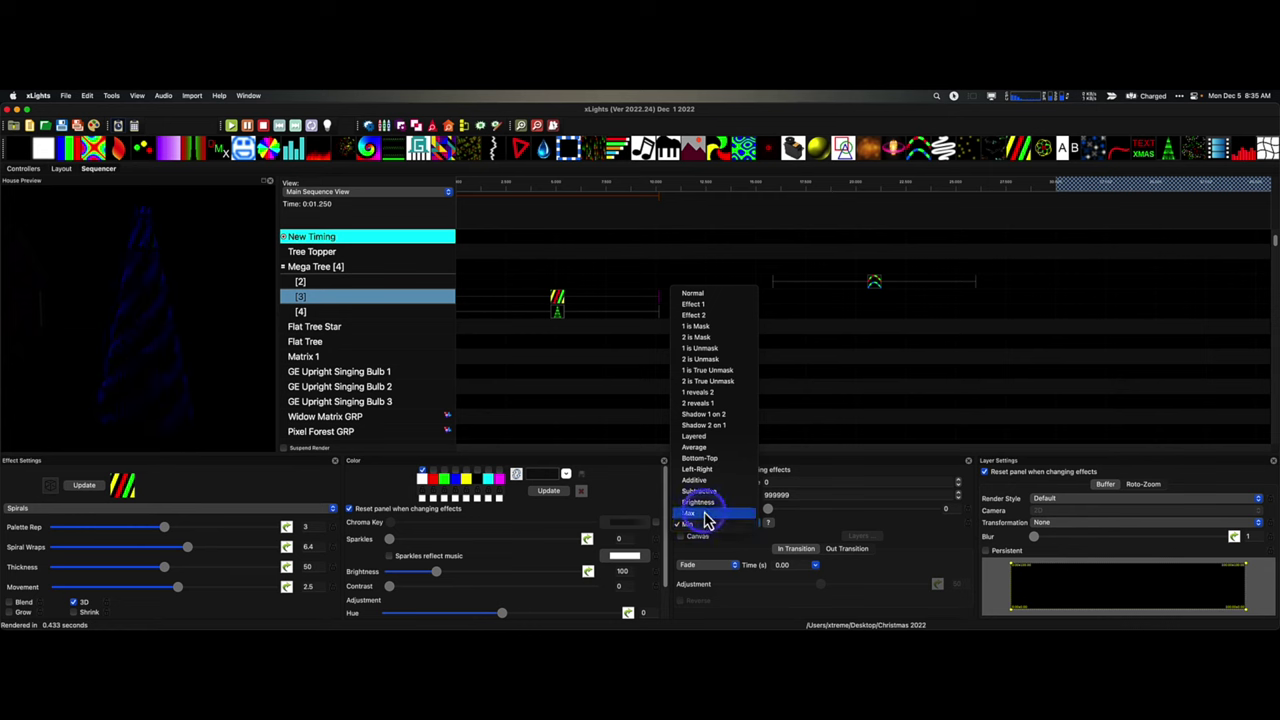
click(700, 513)
- Try Subtractive and Additive blending on the Spirals, settling on Min
click(705, 528)
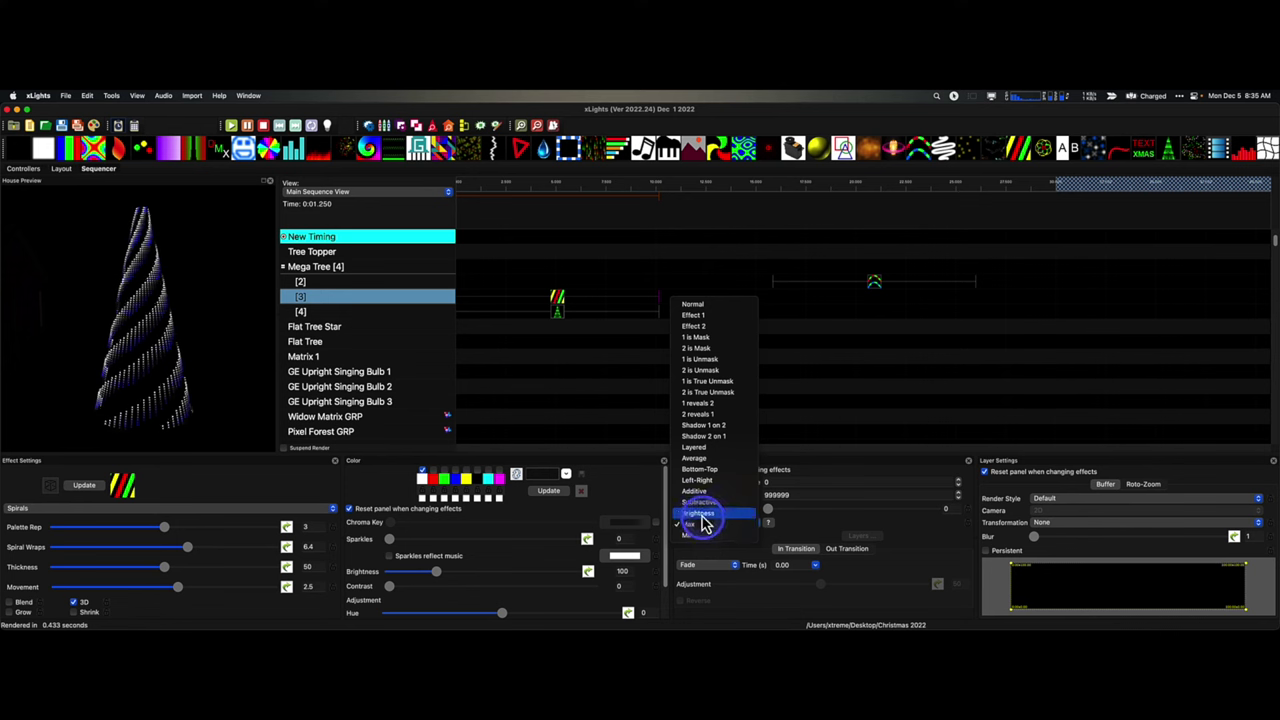
click(700, 518)
click(705, 530)
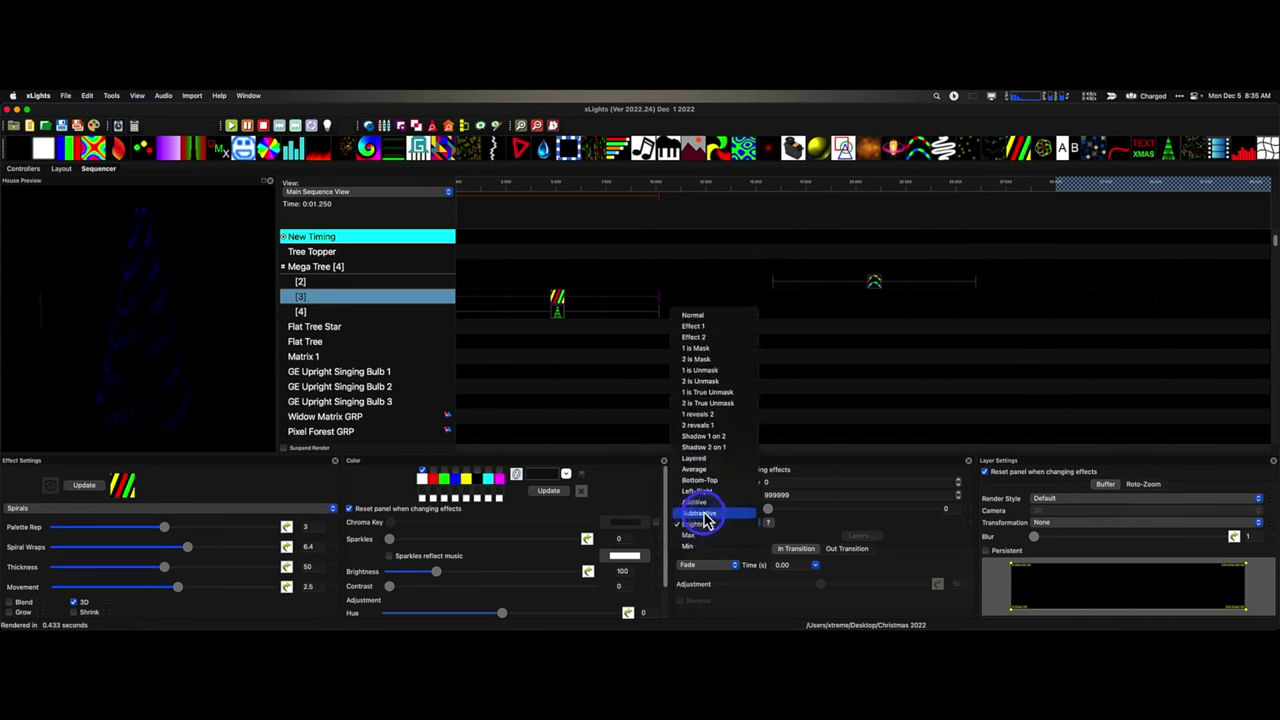
click(705, 513)
click(702, 530)
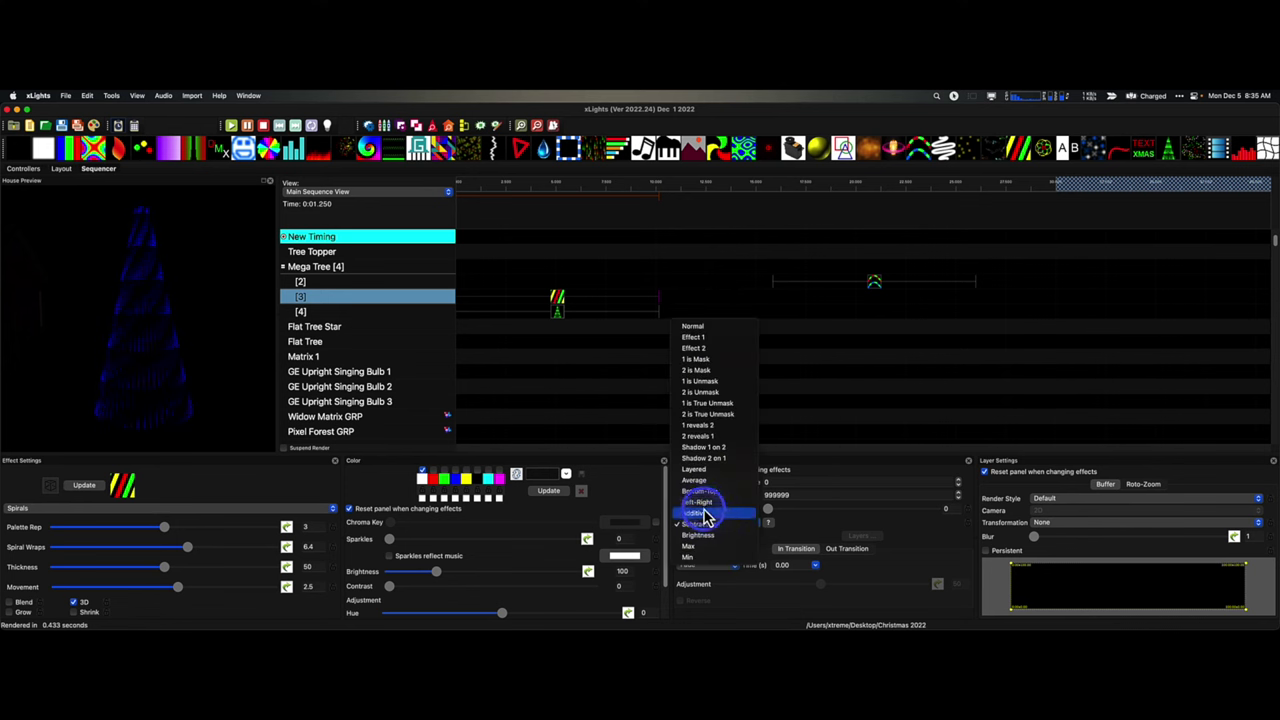
click(702, 520)
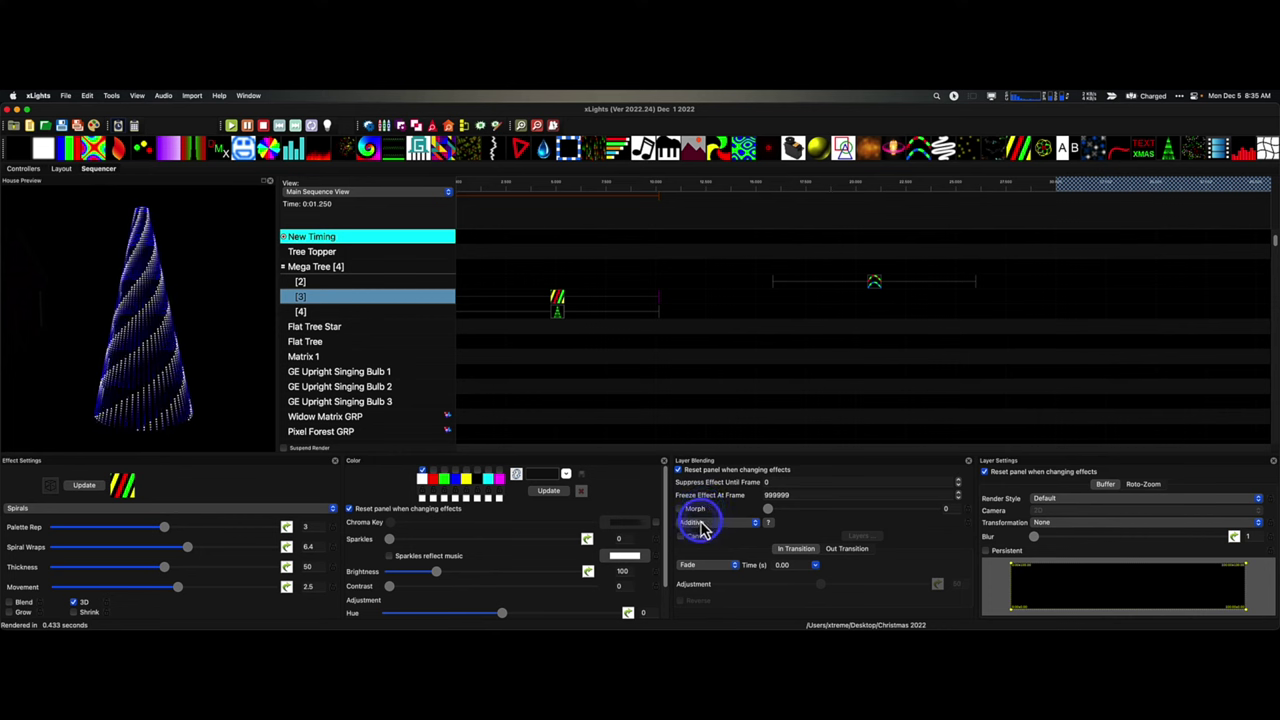
click(703, 528)
click(706, 568)
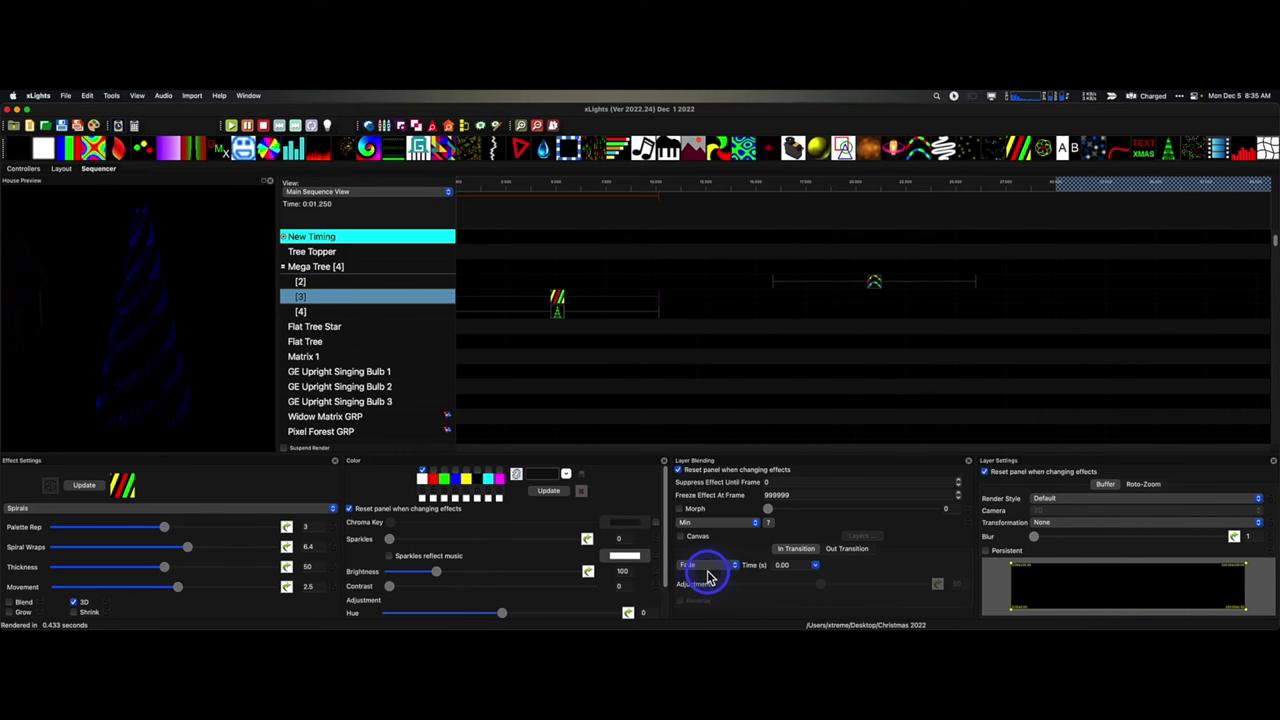
click(706, 530)
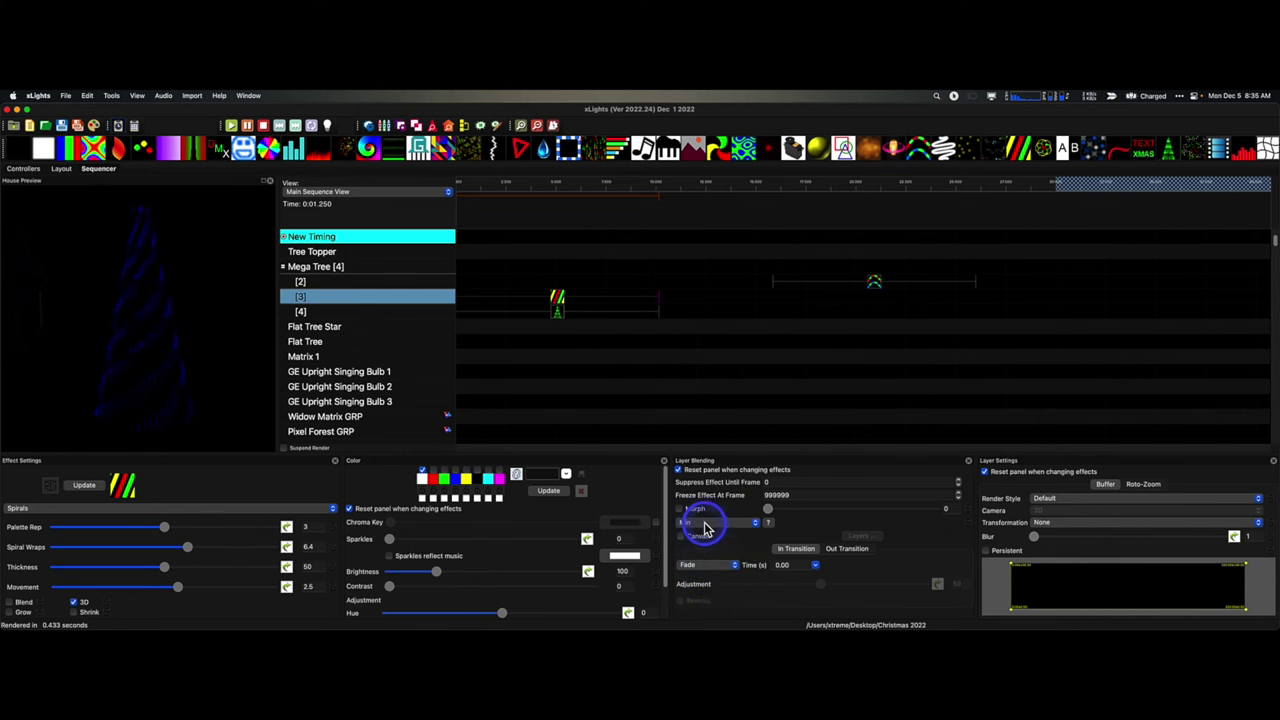
mouse_move(767, 205)
mouse_down()
mouse_move(700, 291)
mouse_move(840, 313)
mouse_up()
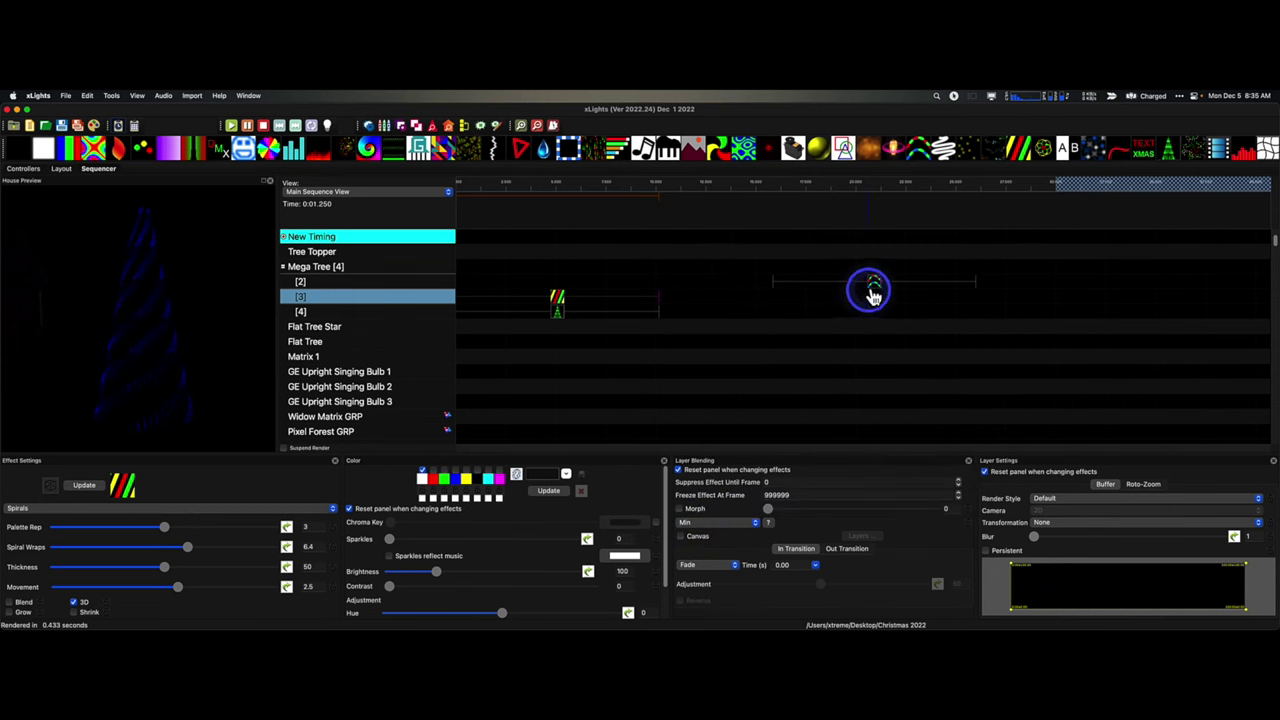
- Move Single Strand back to time 0 under the Spirals and set its blend mode to Max
click(874, 285)
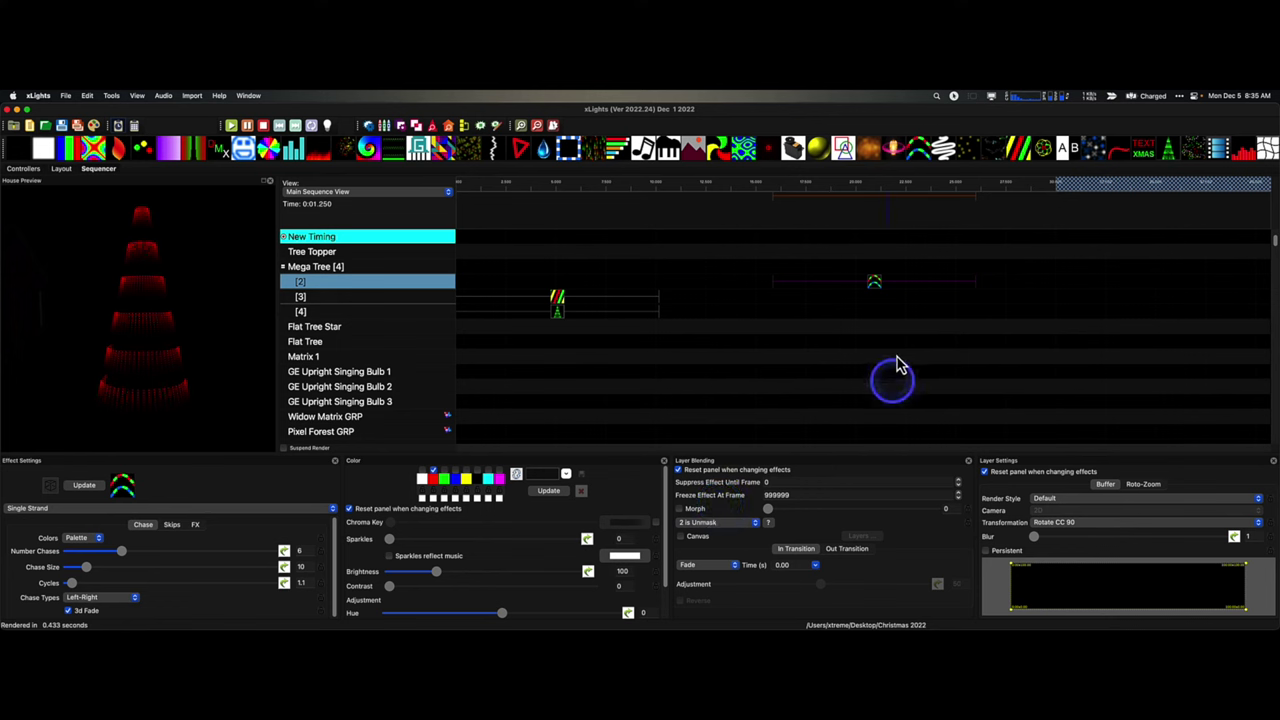
drag(862, 294, 545, 305)
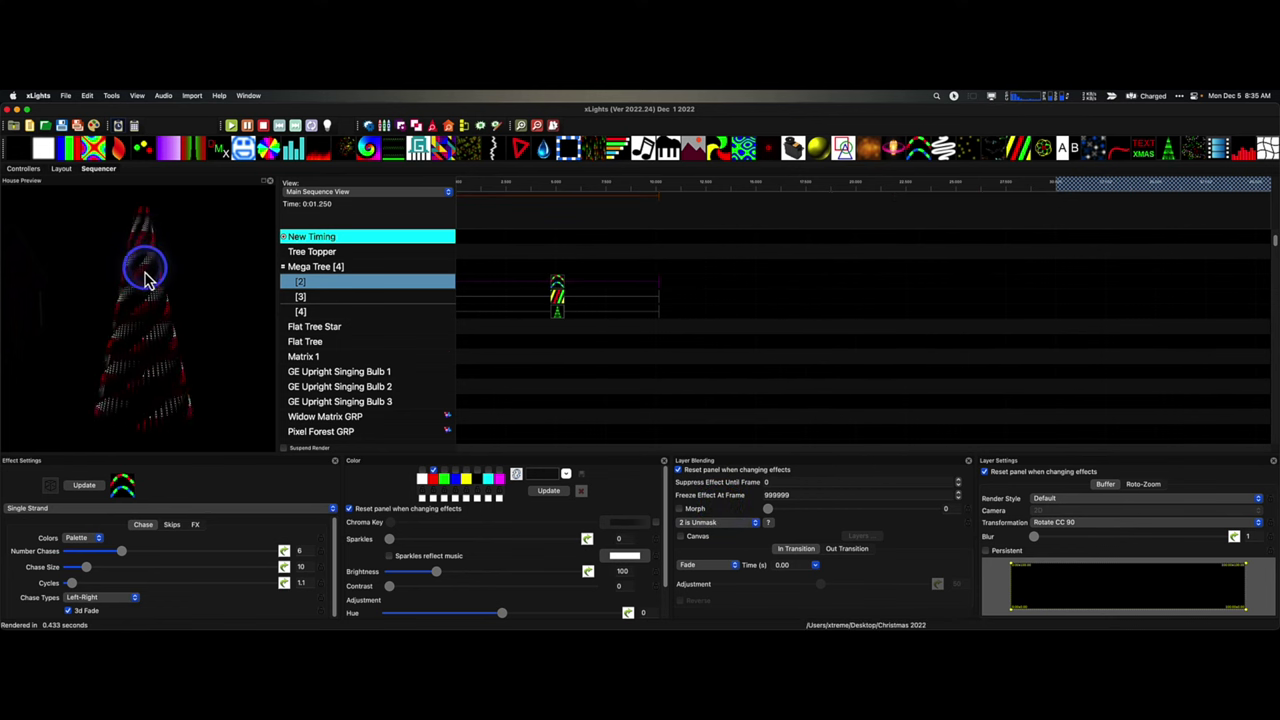
click(746, 525)
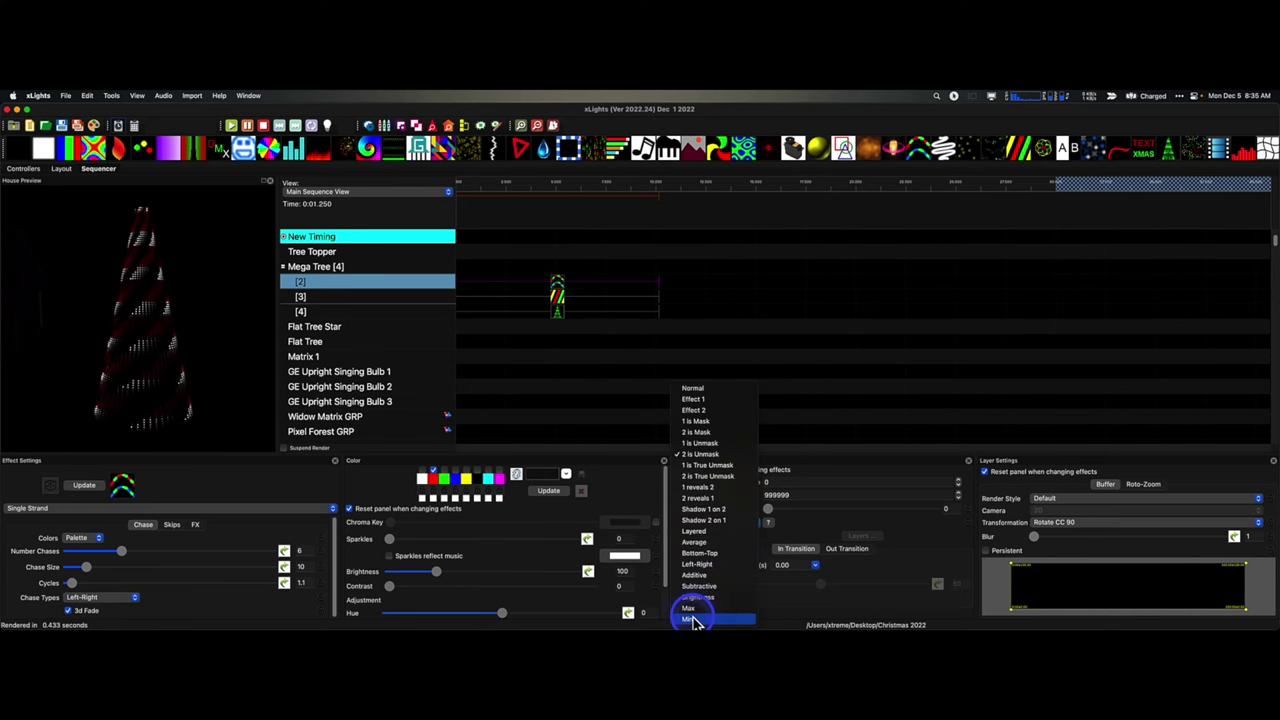
click(693, 619)
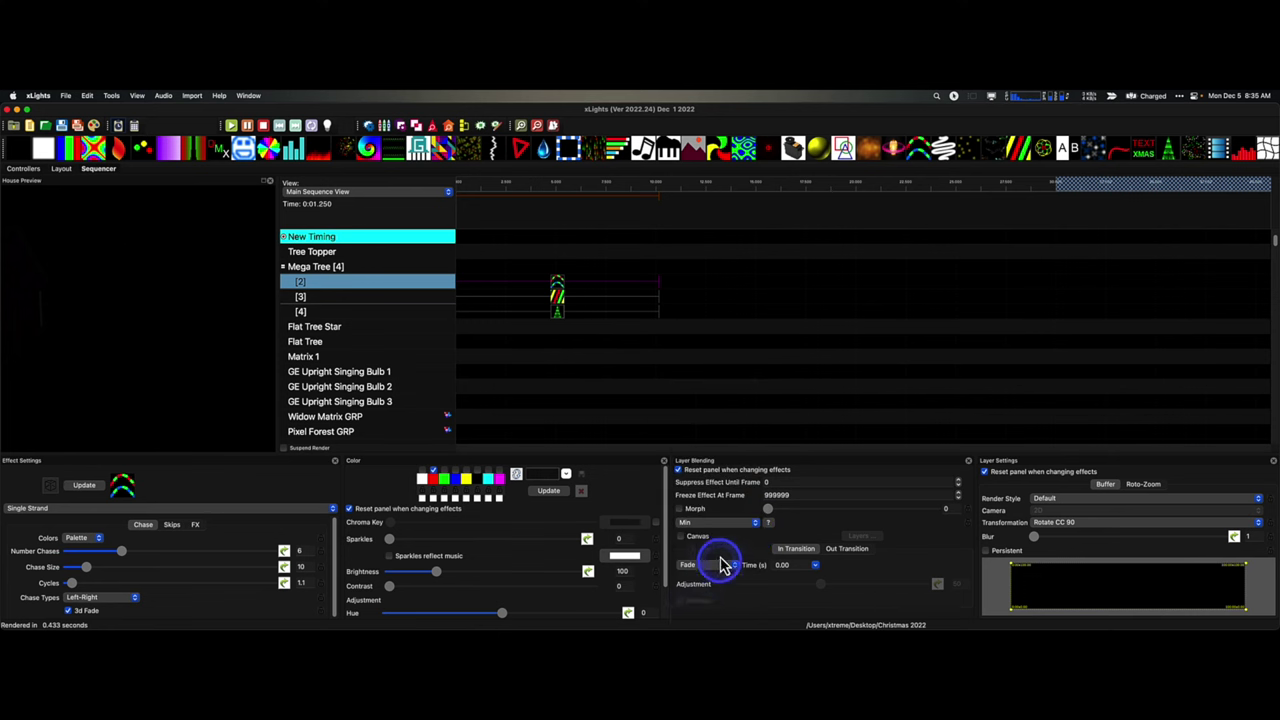
click(729, 524)
click(727, 513)
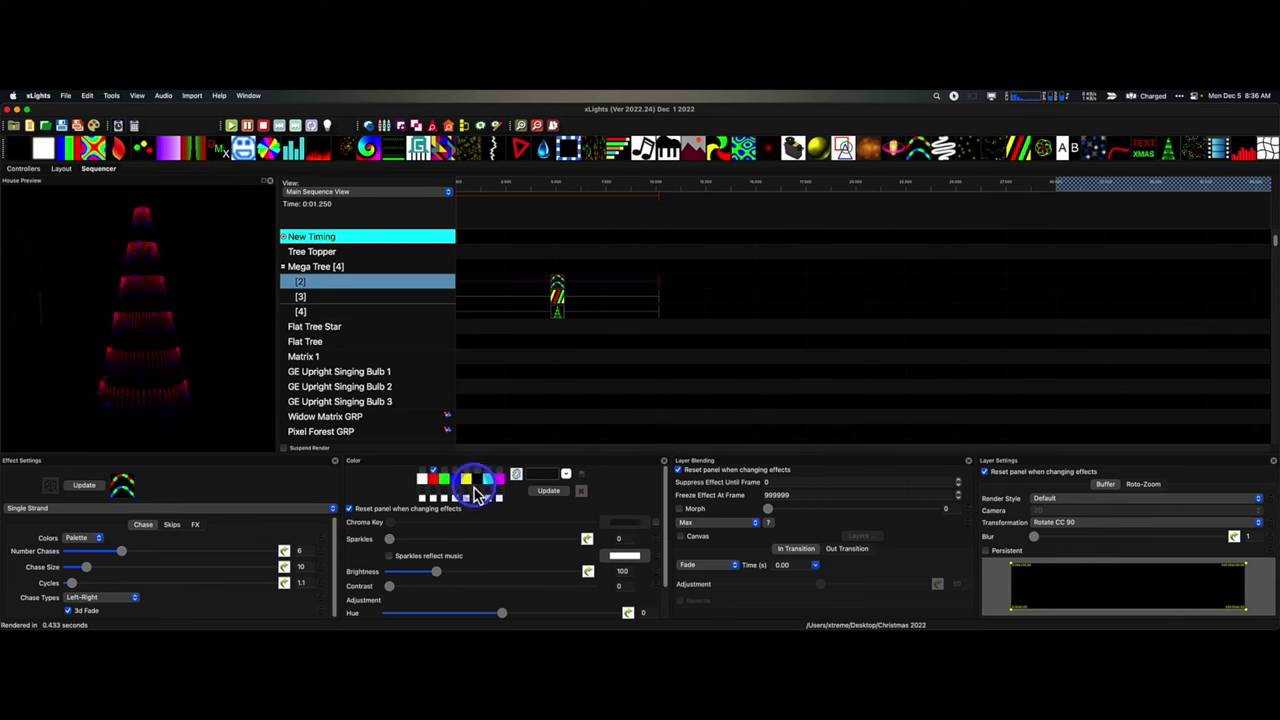
- Preview white, yellow and magenta in the Single Strand palette
click(420, 471)
click(423, 477)
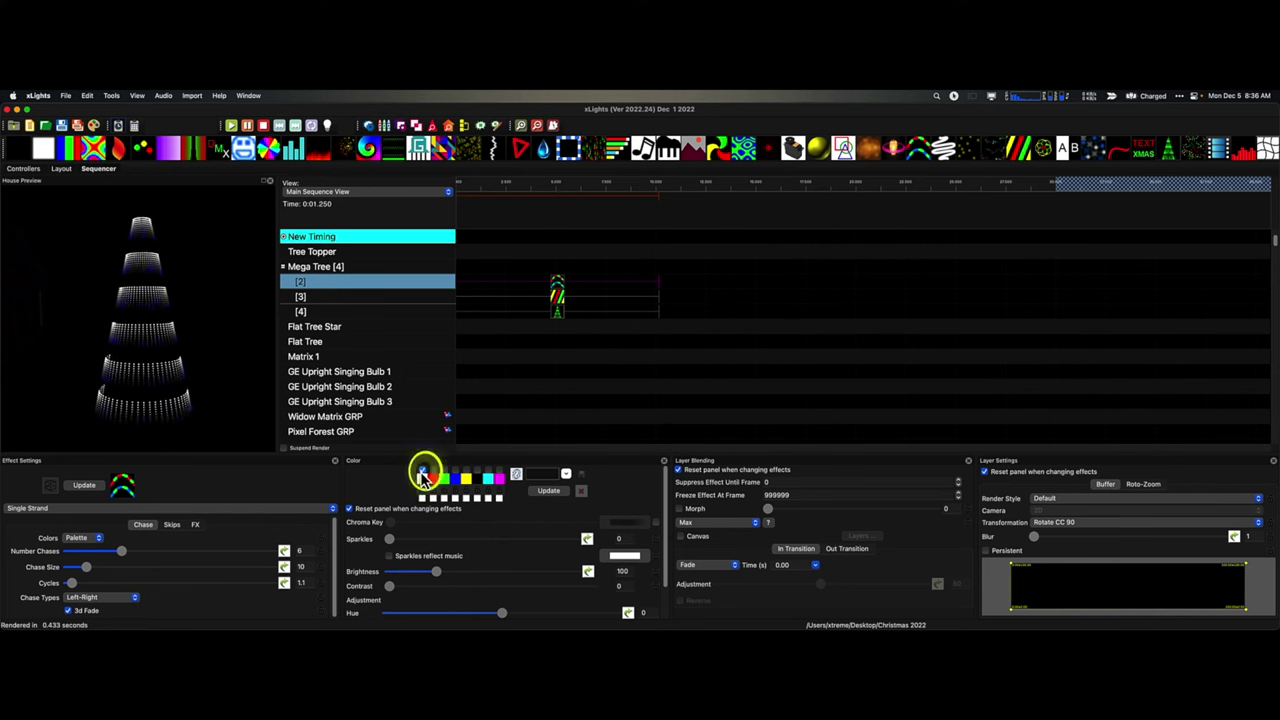
click(457, 473)
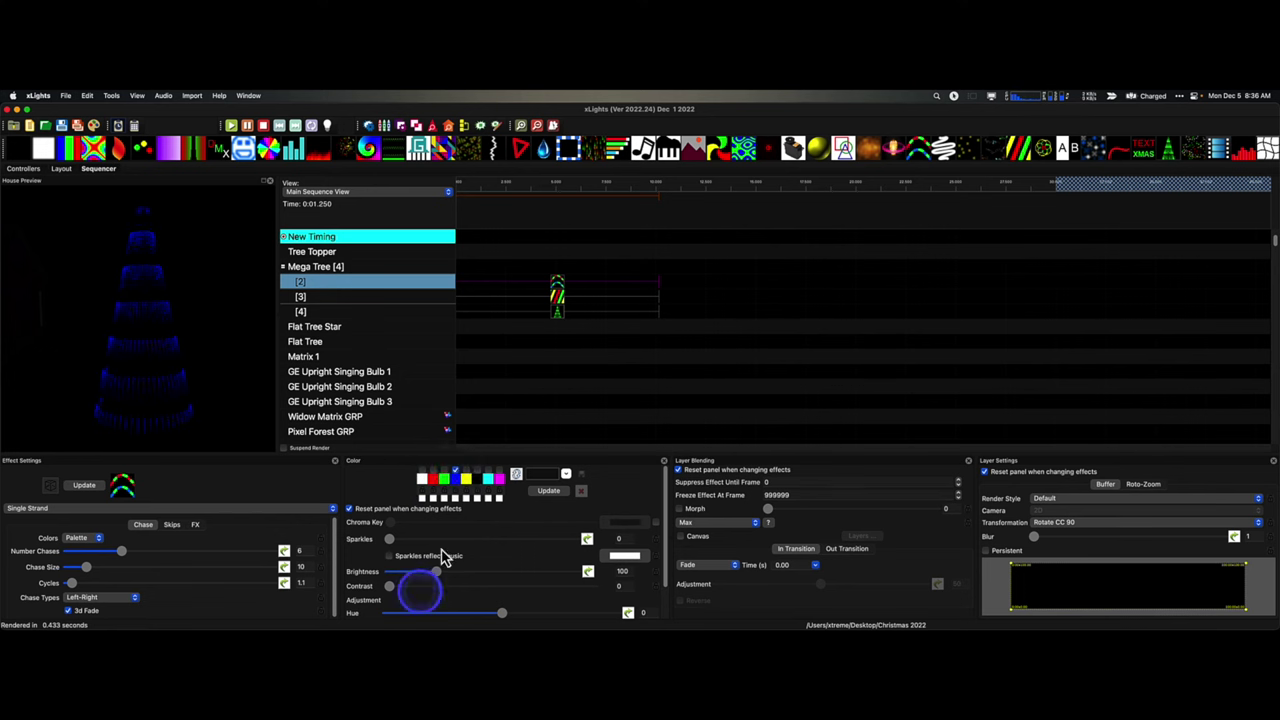
click(466, 475)
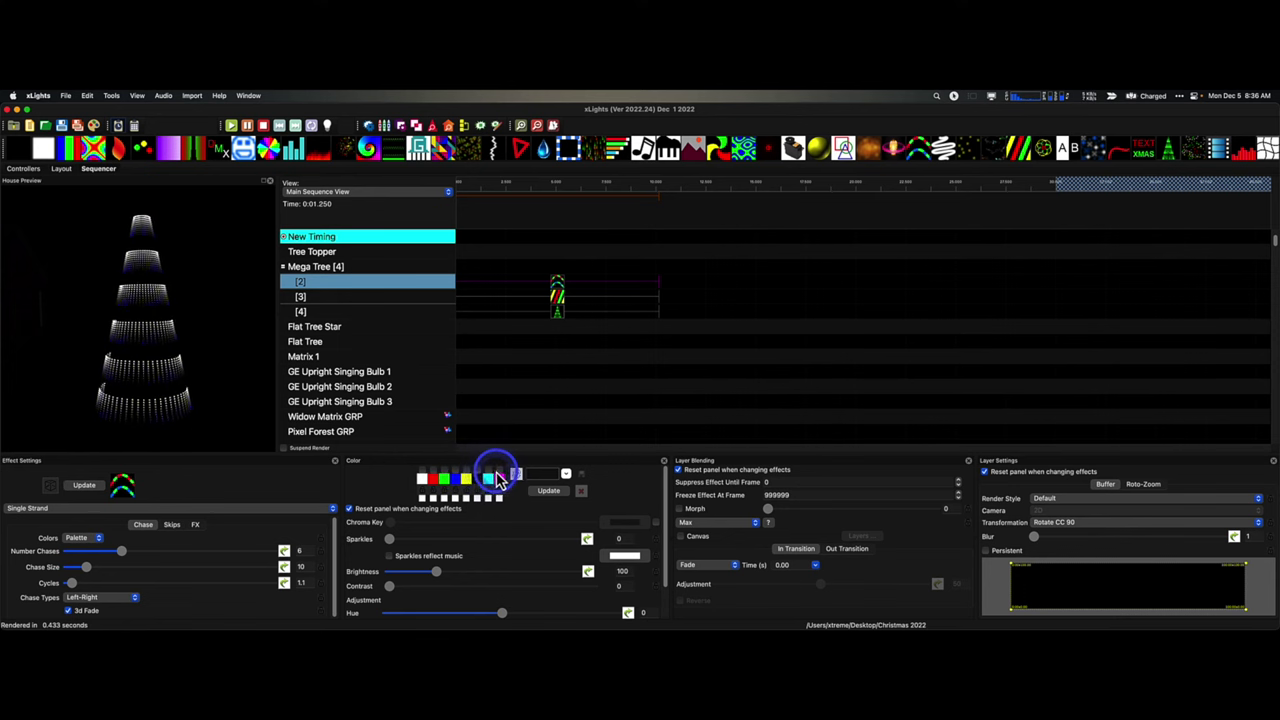
click(499, 476)
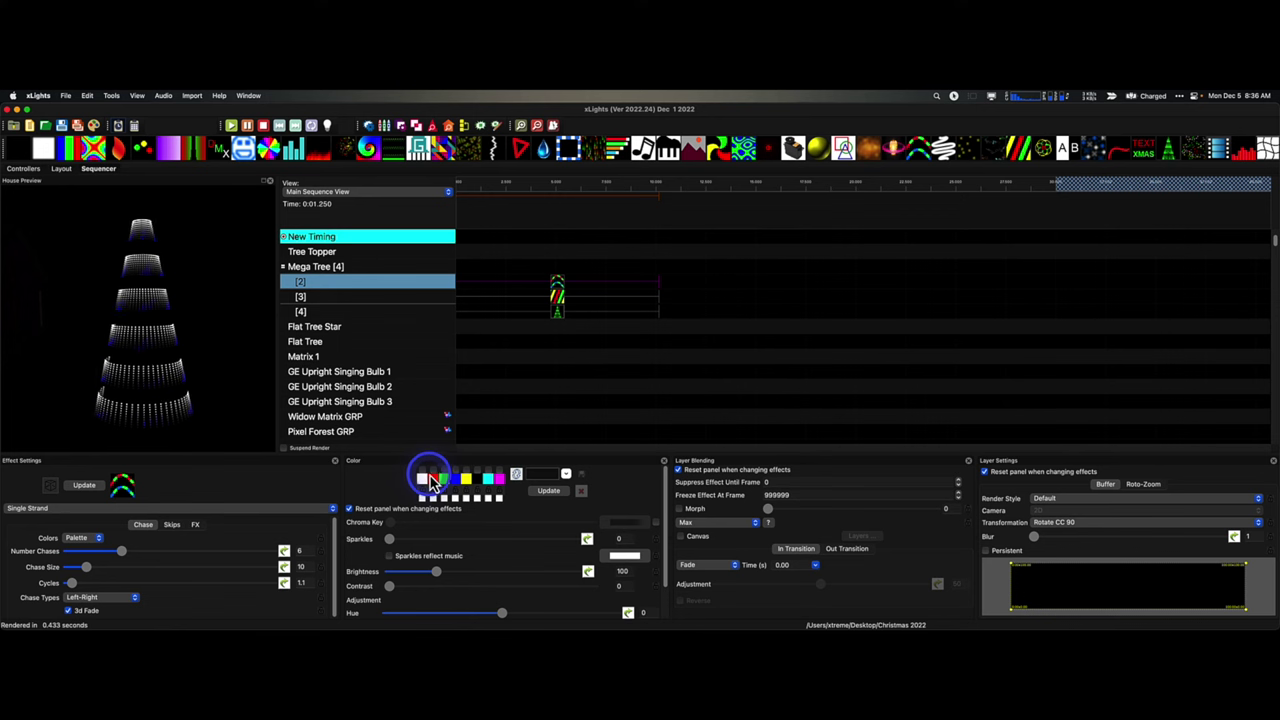
- Return the chase colour to red and set its blending to 2 is Unmask
click(432, 476)
click(738, 523)
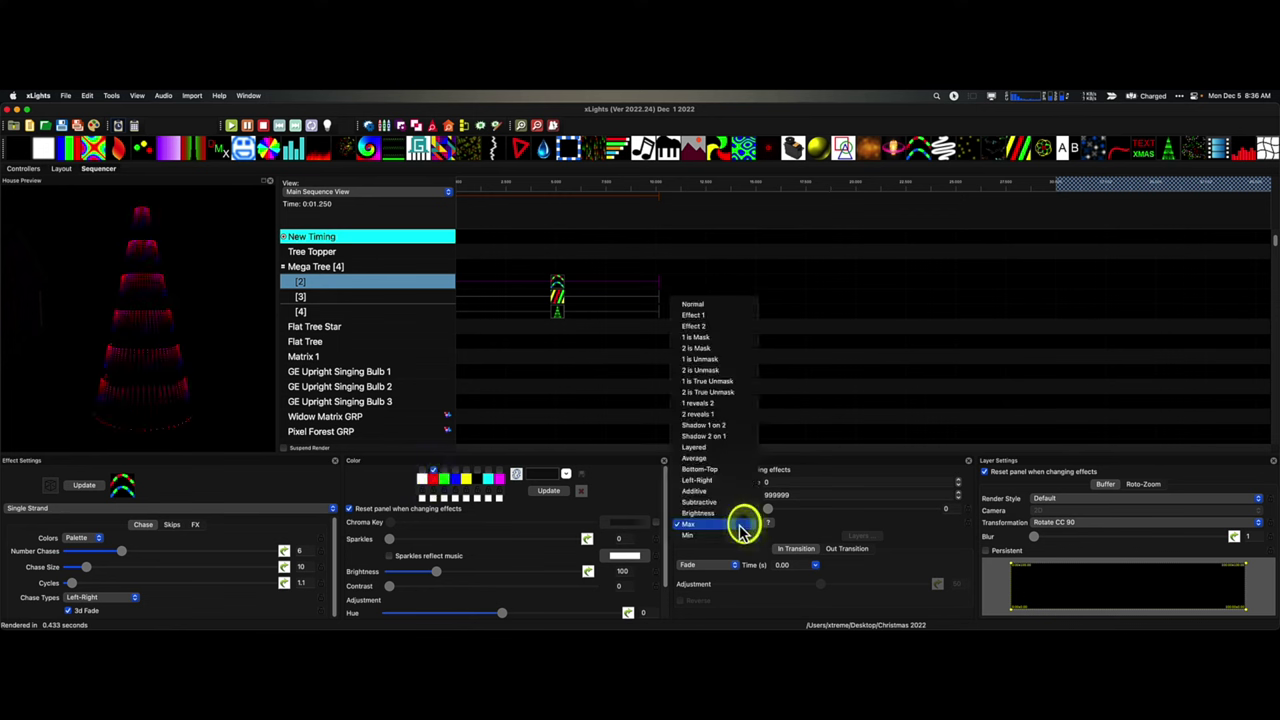
click(700, 370)
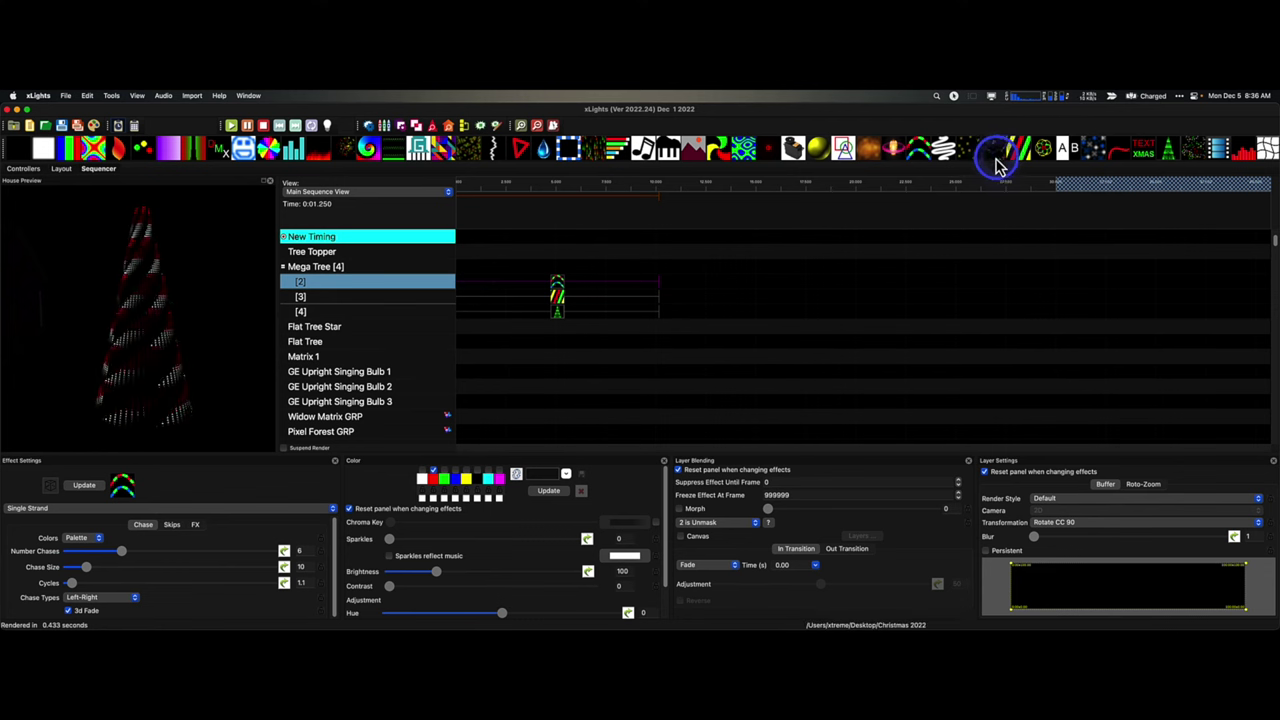
- Add a white Snowflakes effect spanning 0–10.0 s, blended 2 reveals 1, with Max flakes 40
drag(997, 163, 456, 271)
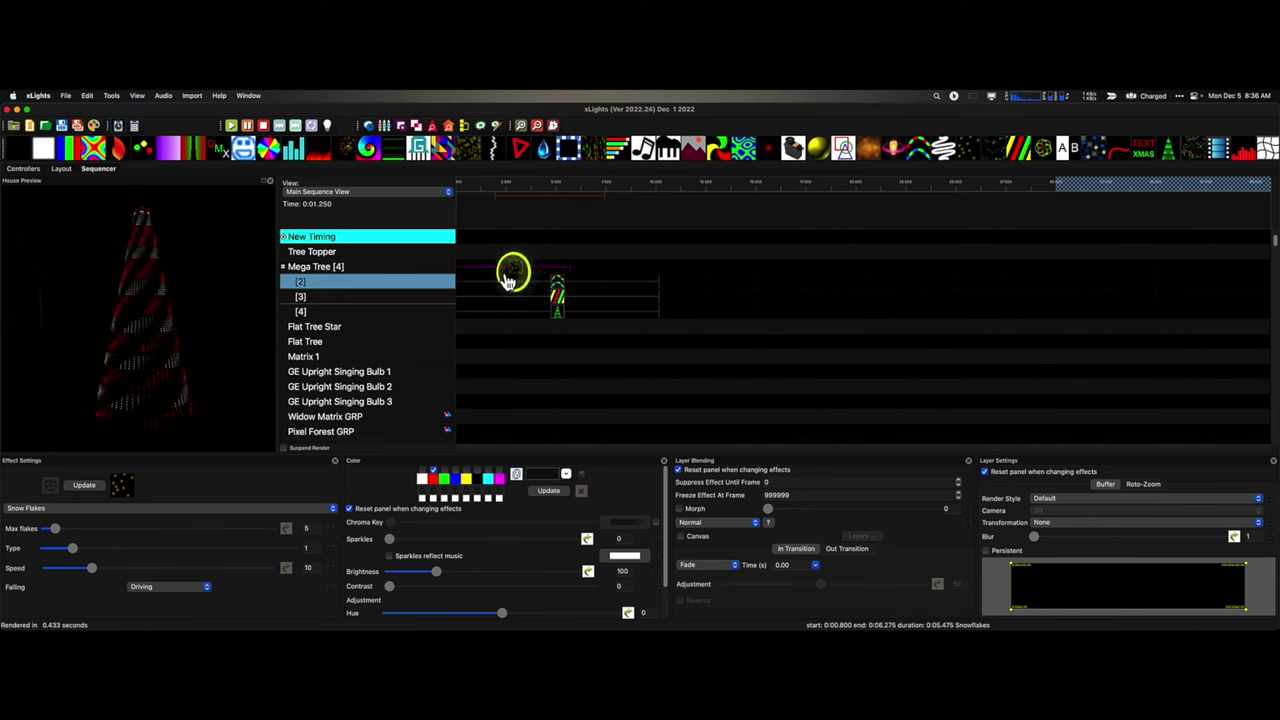
drag(565, 266, 659, 270)
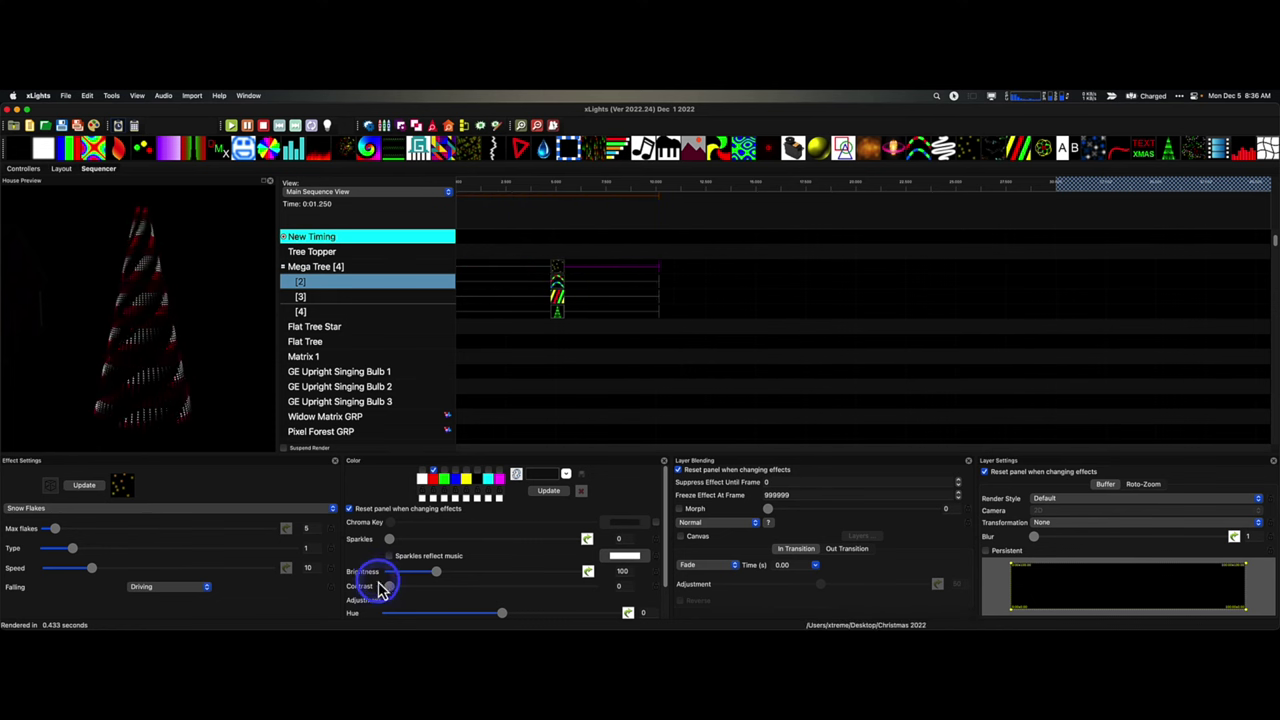
click(423, 471)
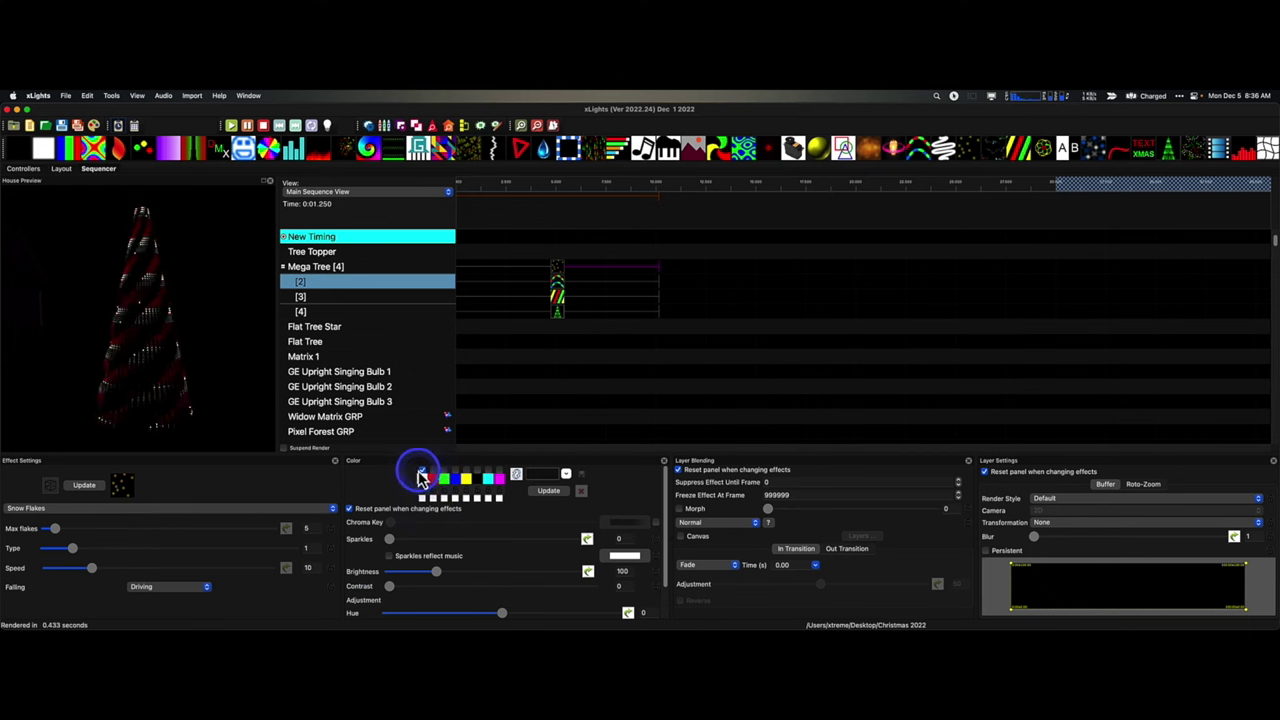
click(698, 522)
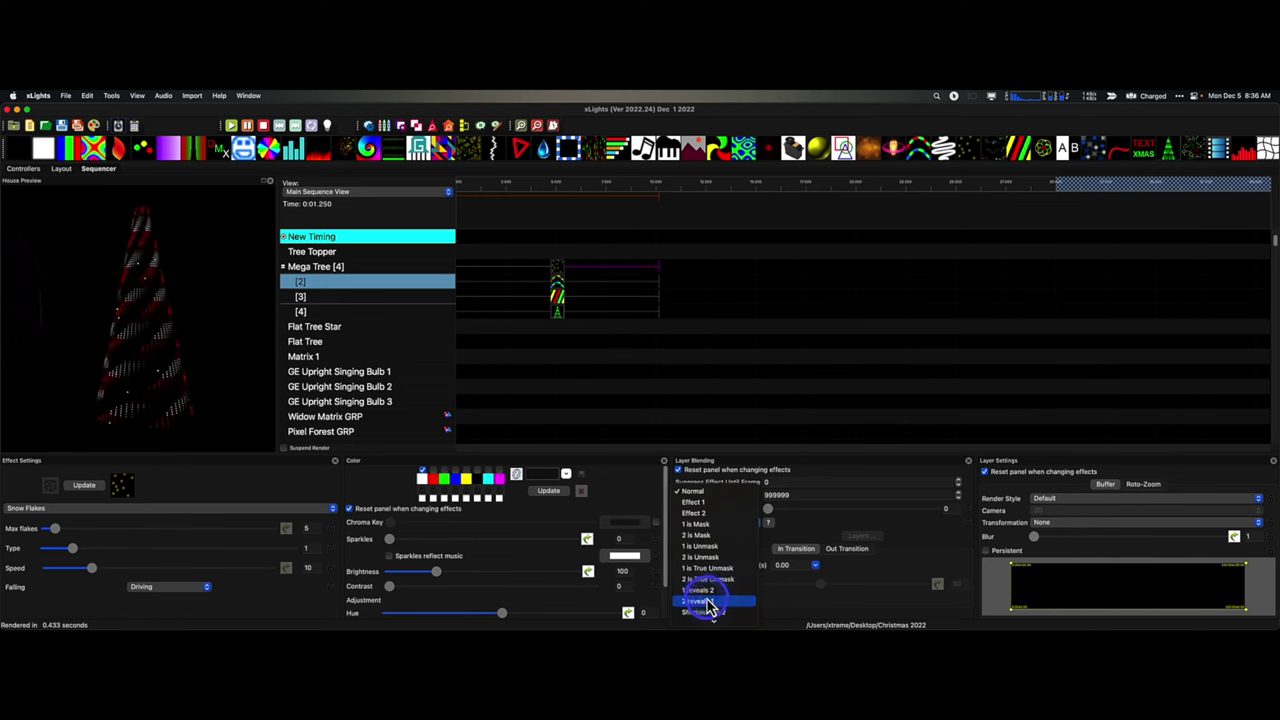
click(706, 601)
drag(56, 528, 135, 528)
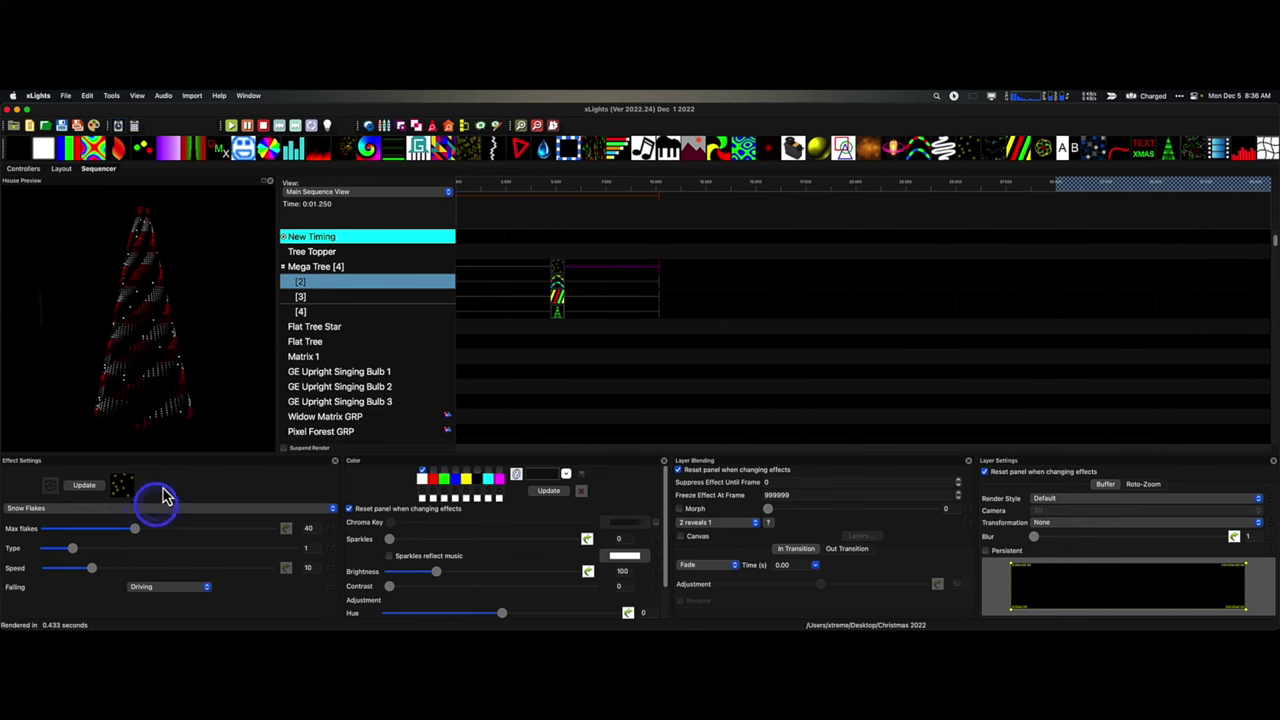